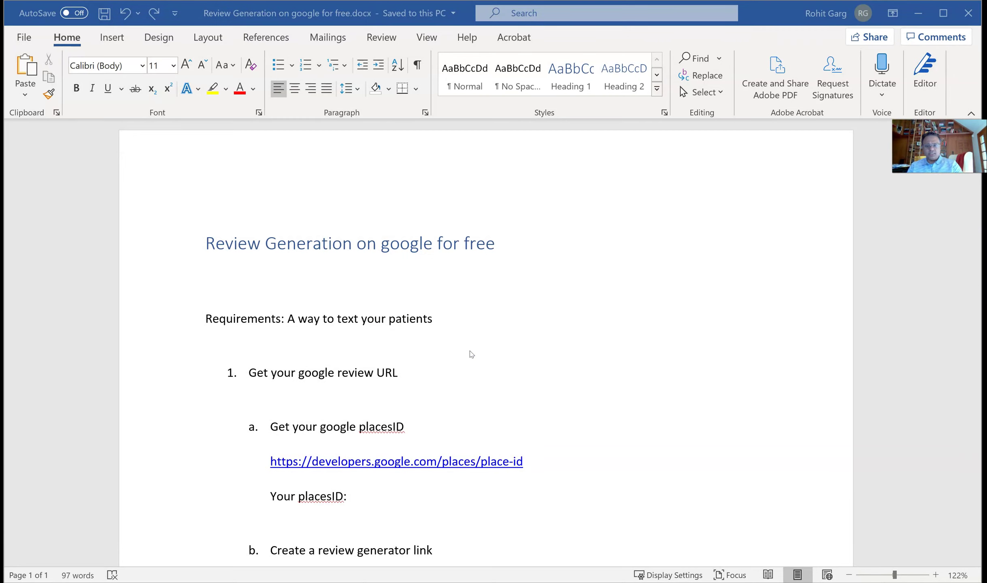
Review the outline for generating Google reviews, from the review URL steps to the text template's first name and review link placeholders
scroll(471, 354, down, 3)
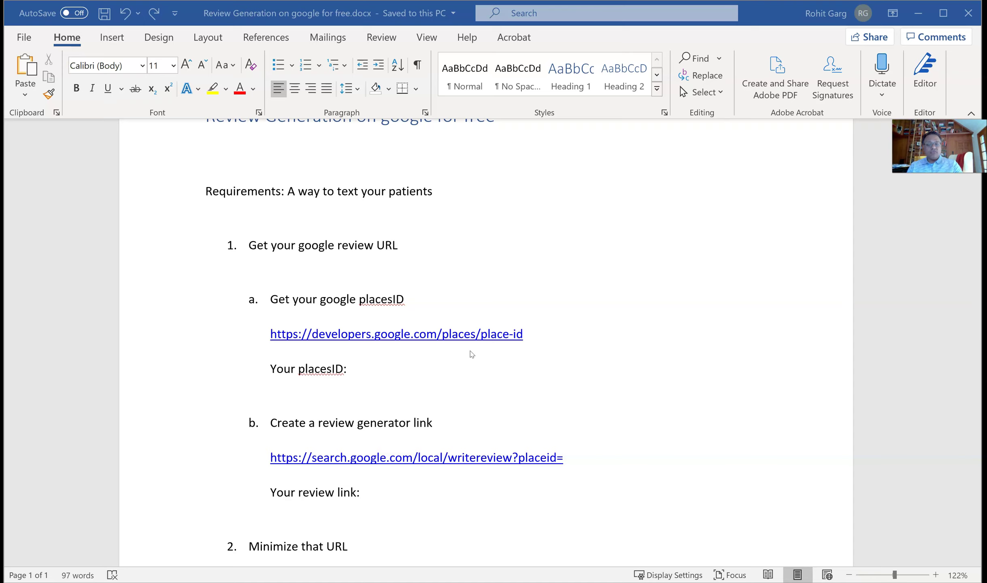
scroll(472, 354, down, 3)
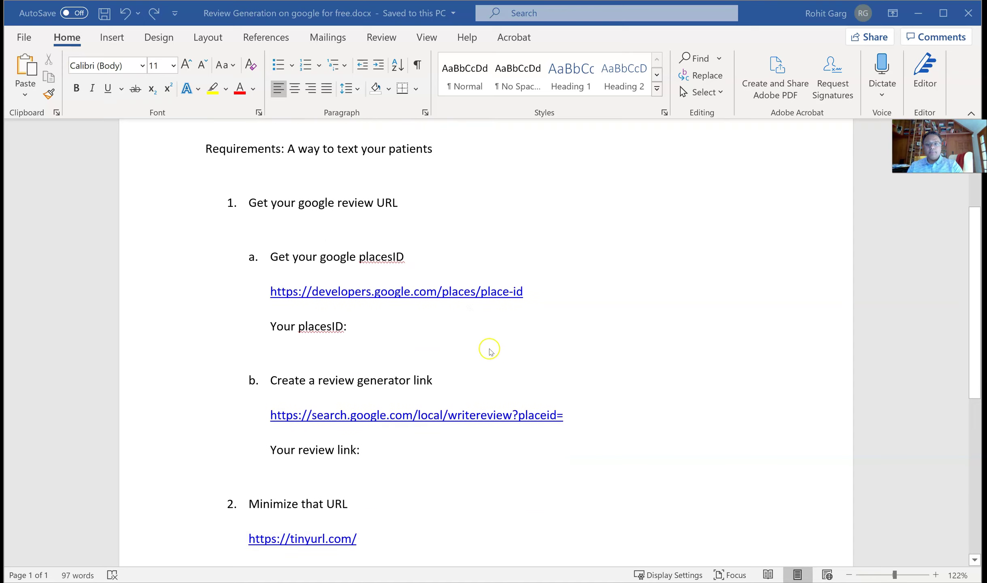
scroll(271, 336, down, 3)
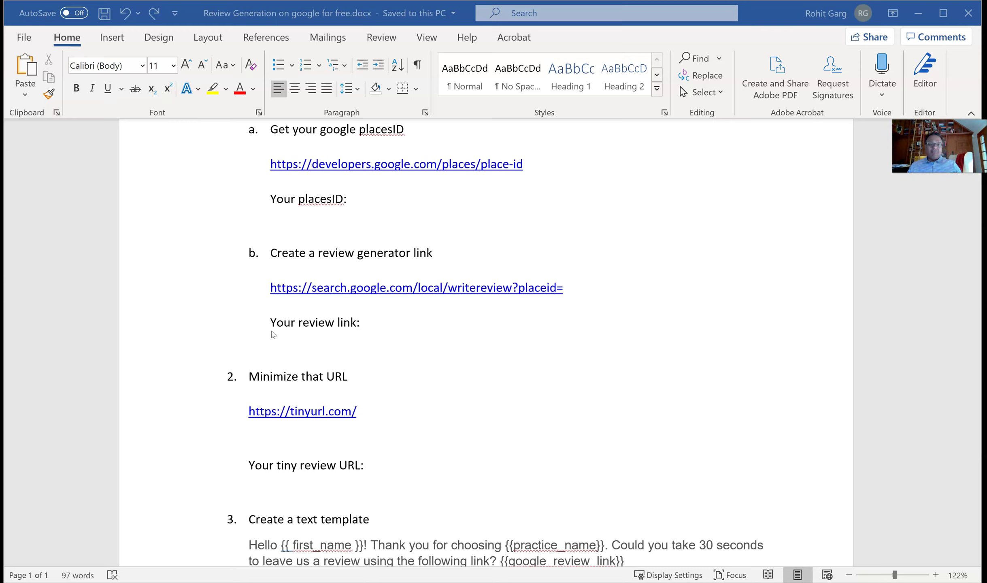
scroll(293, 348, down, 3)
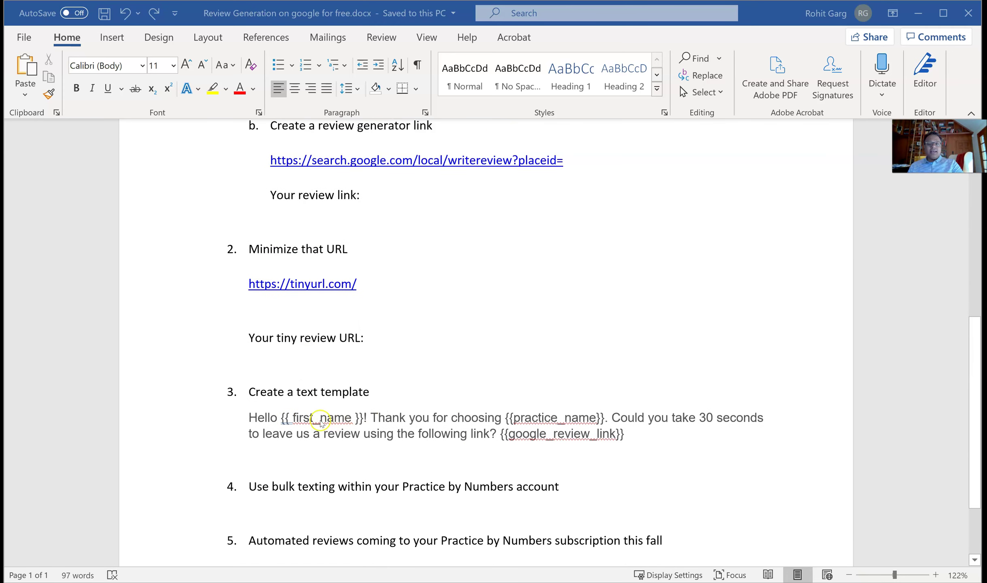
drag(623, 433, 504, 435)
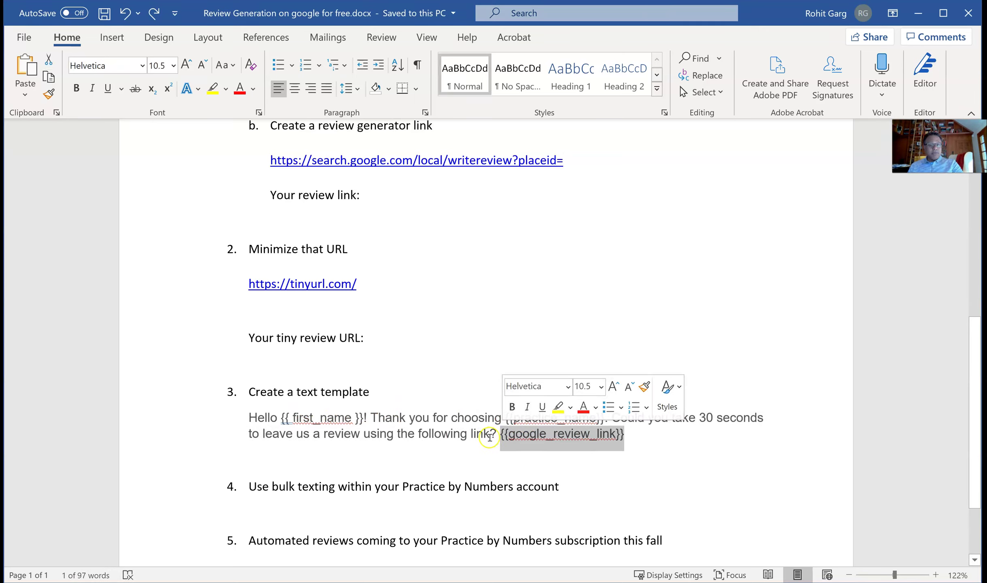
click(496, 435)
drag(283, 419, 355, 418)
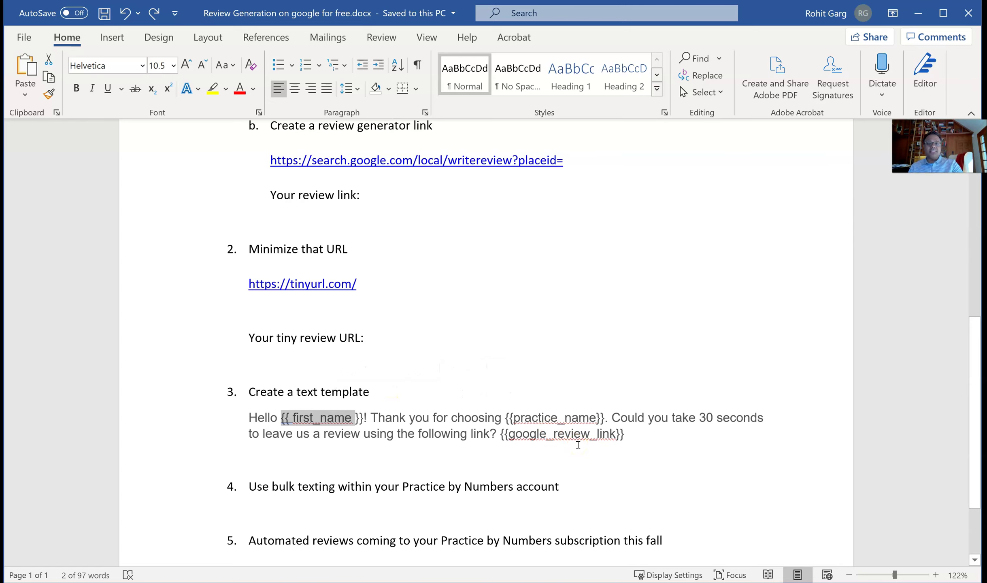
scroll(578, 445, up, 4)
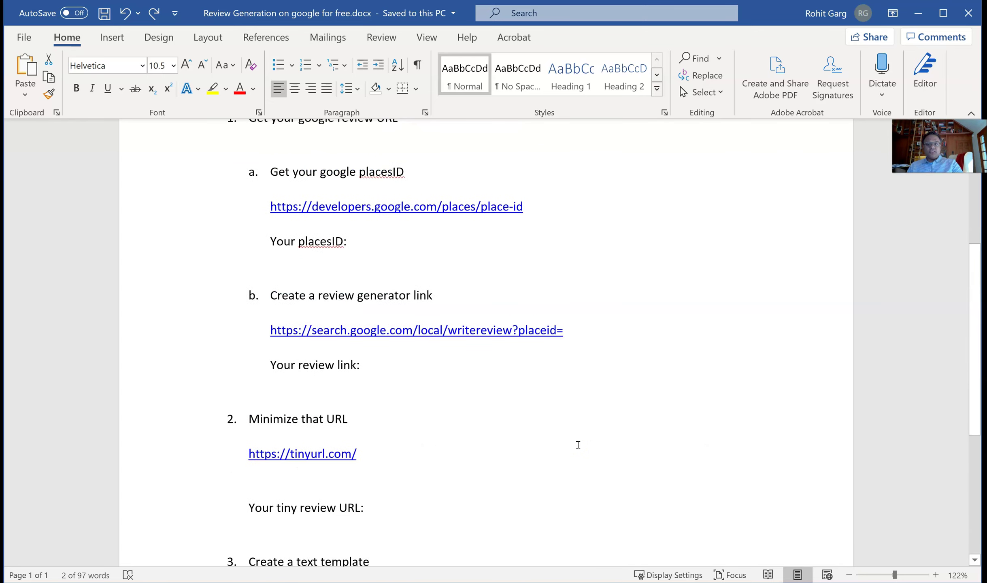
scroll(578, 445, up, 1)
click(581, 437)
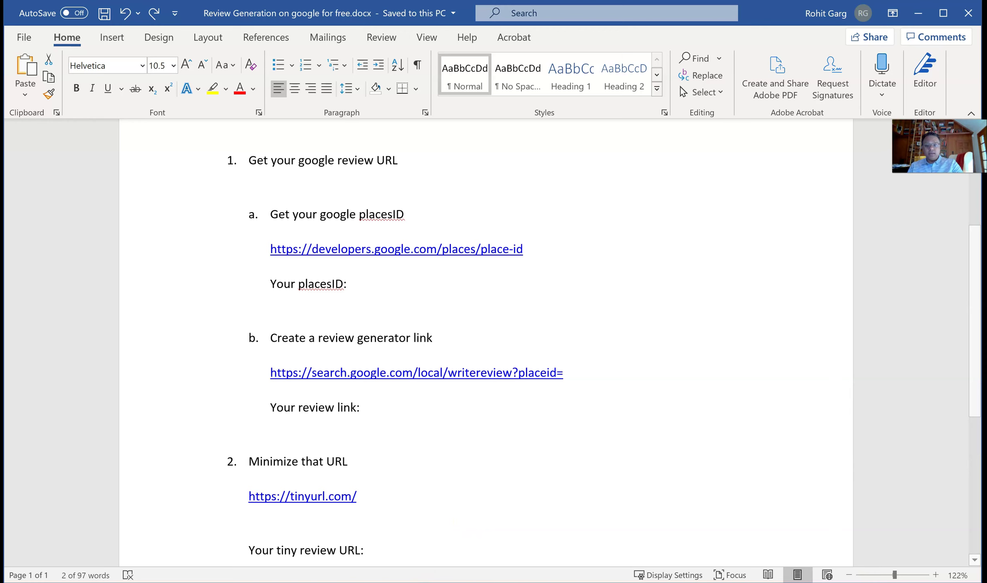
Switch to Chrome and bring up the place ID finder map on the Google Place IDs page
mouse_move(289, 582)
click(430, 547)
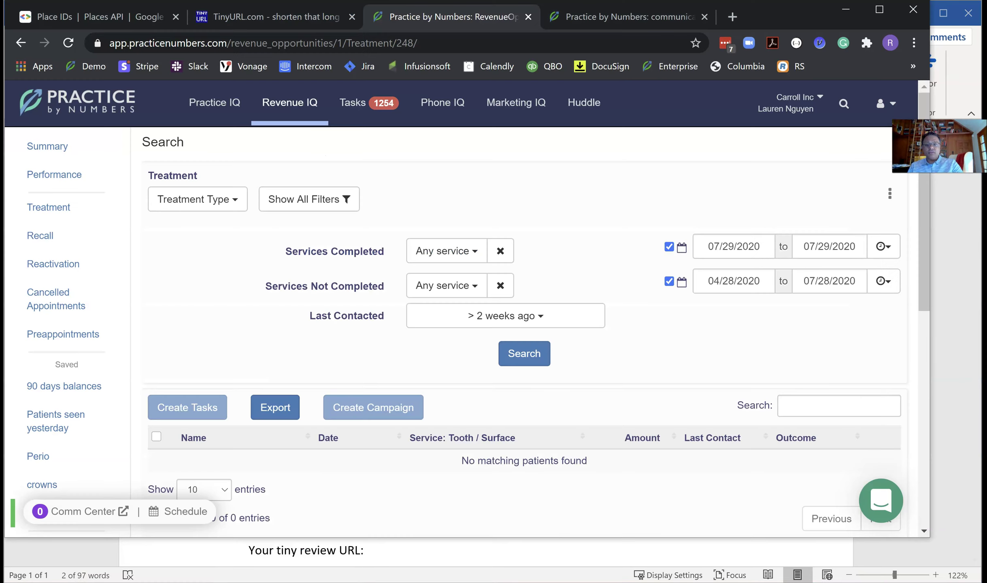
click(129, 23)
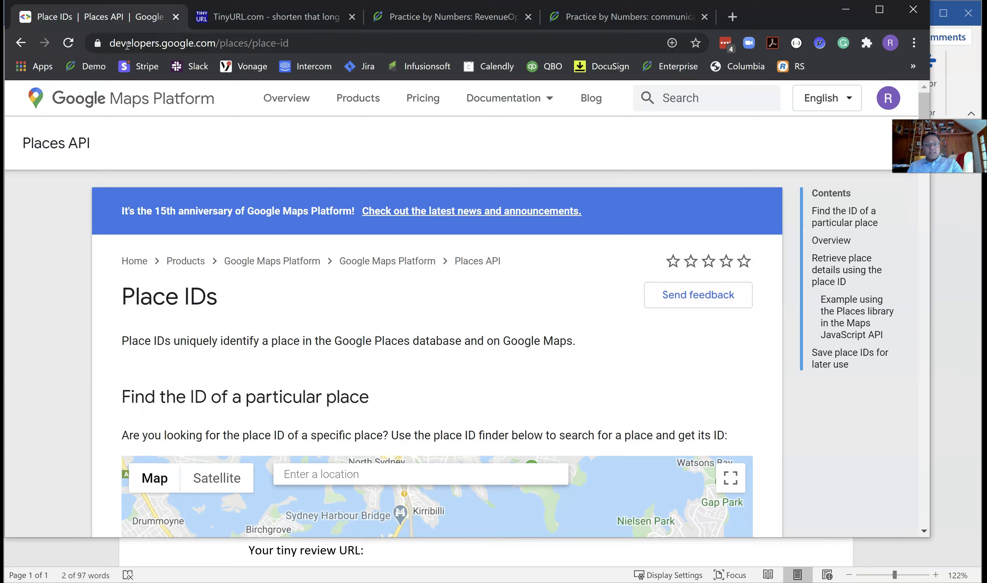
click(139, 43)
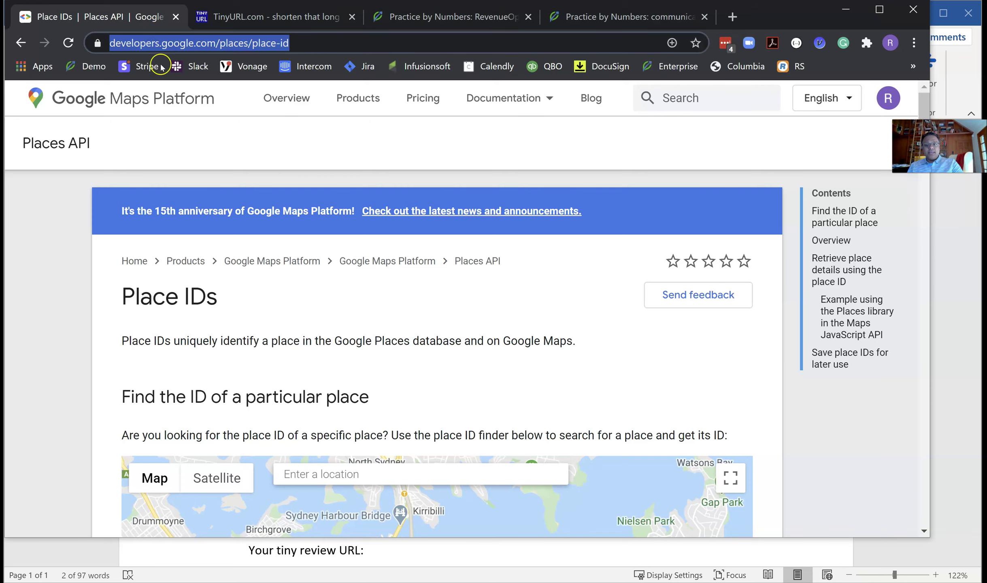
click(231, 291)
scroll(303, 293, down, 3)
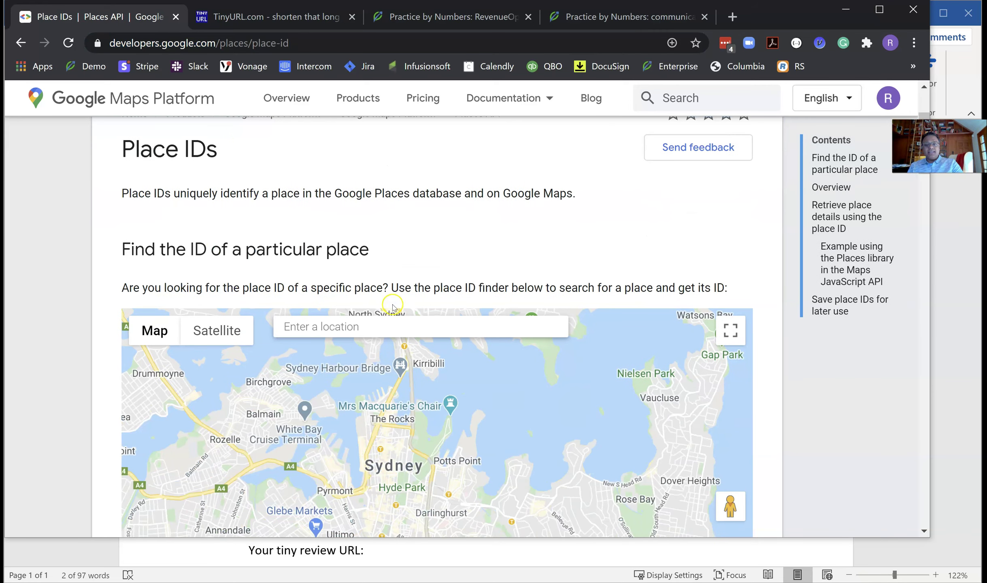
scroll(391, 305, down, 2)
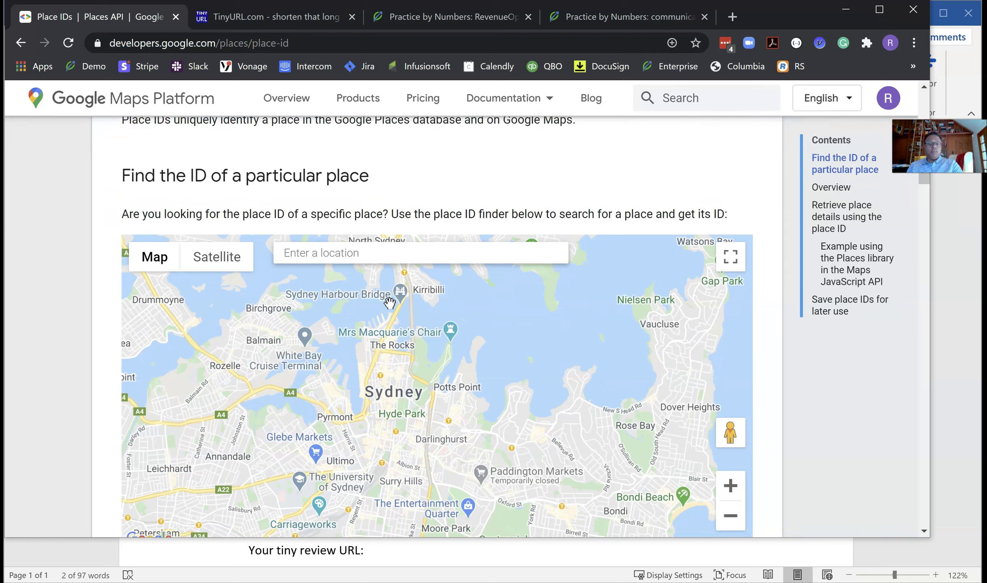
Search the place ID finder for "apple store belle" and choose the Apple store at Bellevue Square
click(392, 254)
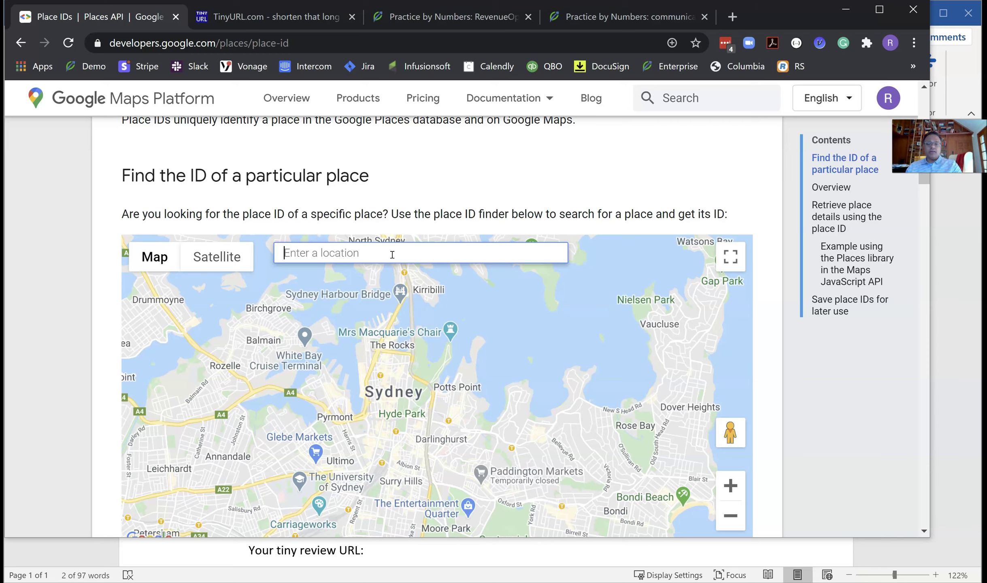
text(ap)
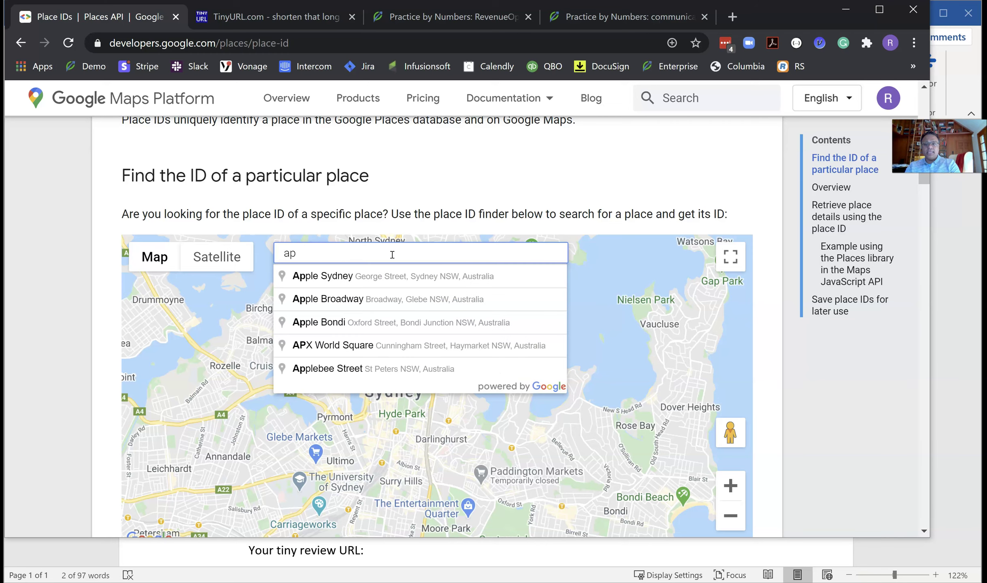
text(ple s)
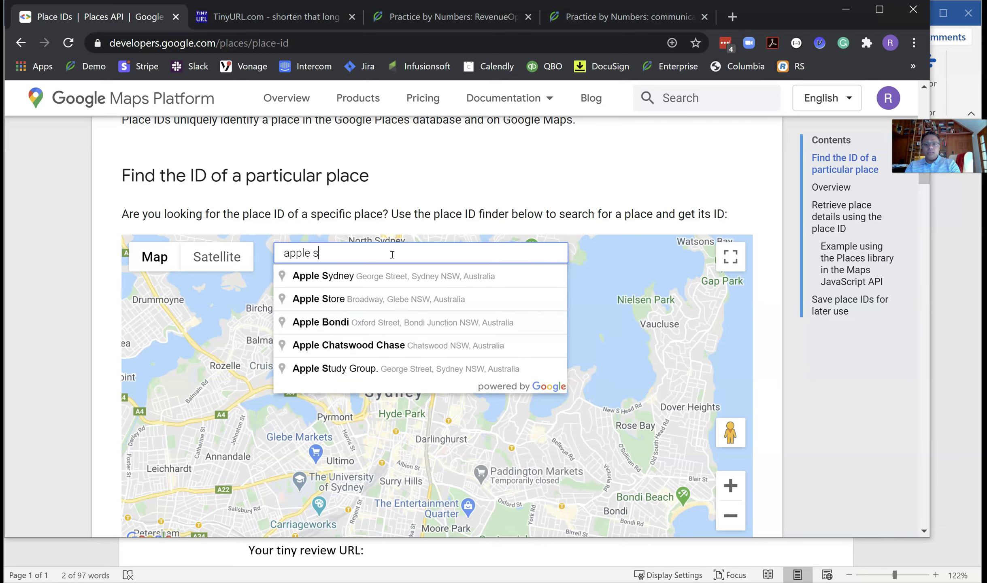
text(tore be)
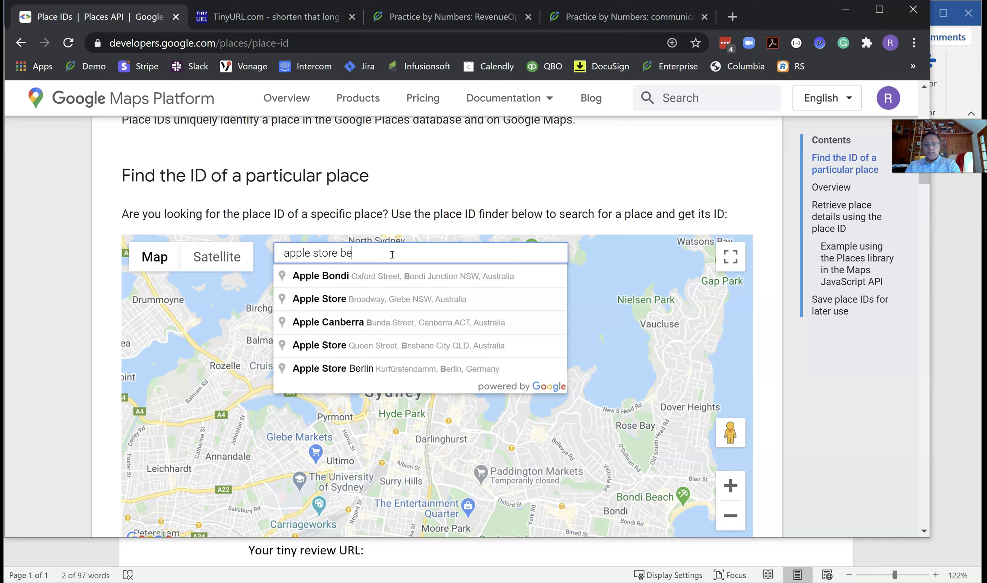
text(lle)
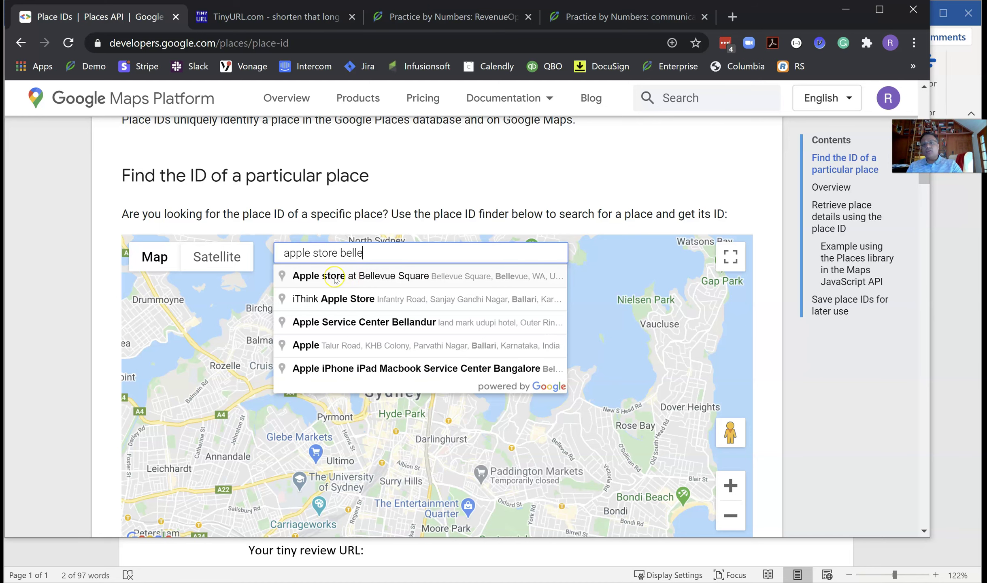
click(348, 279)
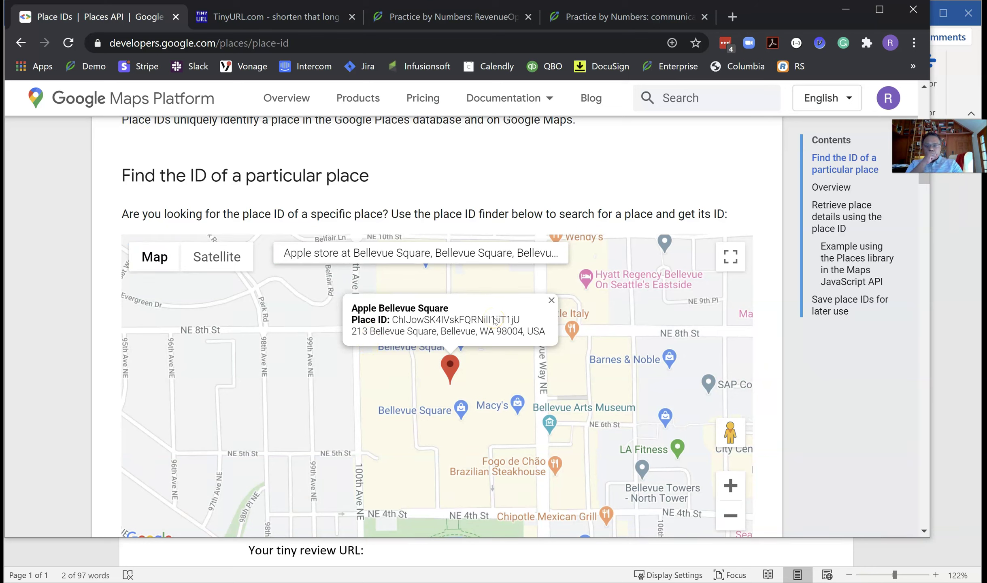
Copy the store's place ID and paste it after "Your placesID:" in the Word document
double_click(442, 319)
right_click(442, 317)
click(478, 328)
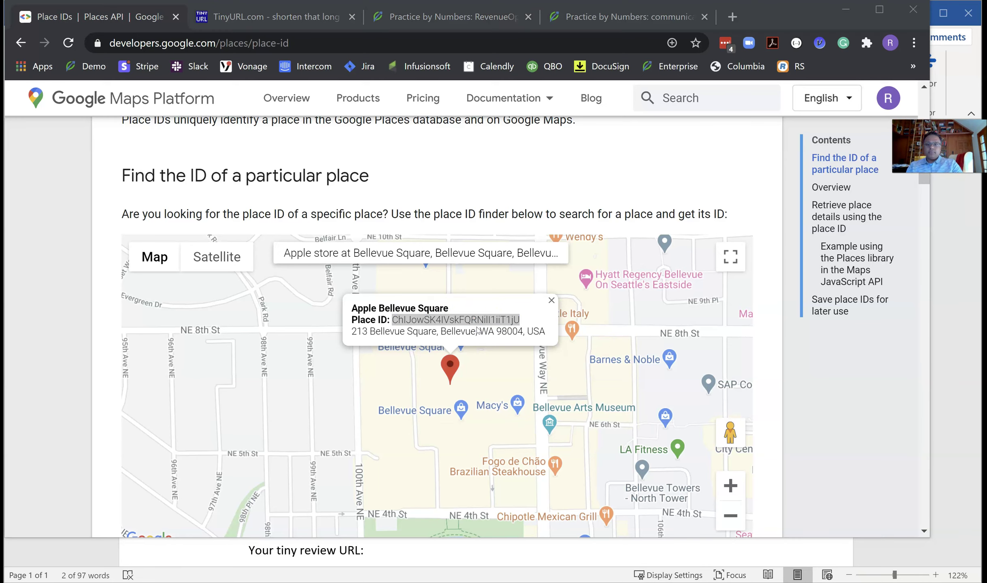
key(alt+Tab)
click(362, 284)
key(ctrl+v)
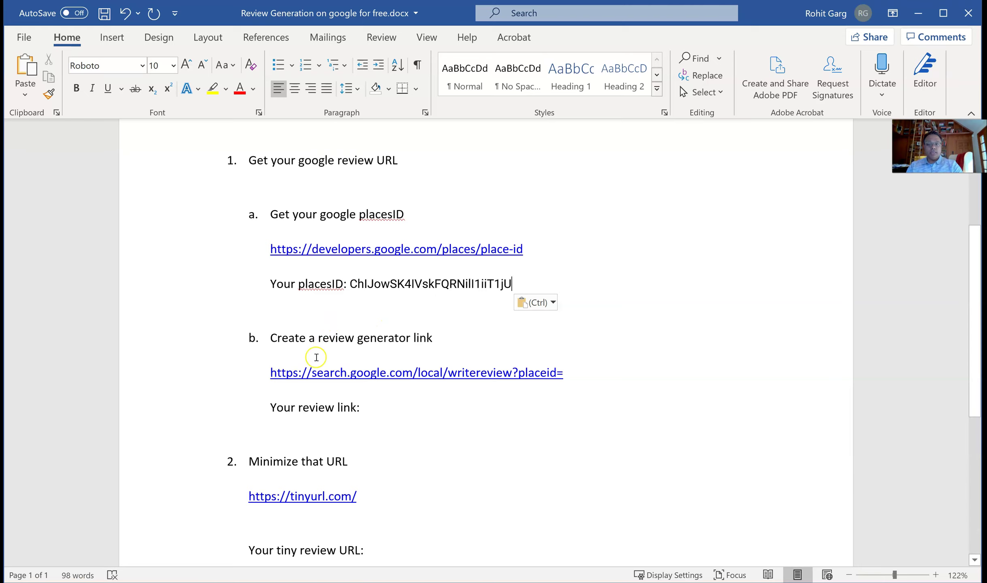
Build the link after "Your review link:" from the writereview?placeid= URL followed by the copied place ID
drag(275, 377, 587, 384)
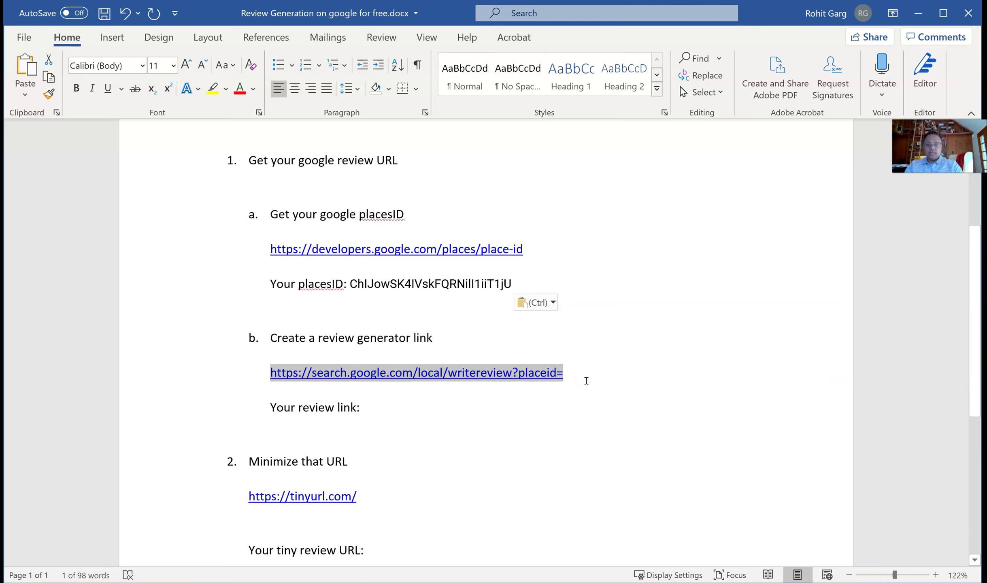
click(414, 407)
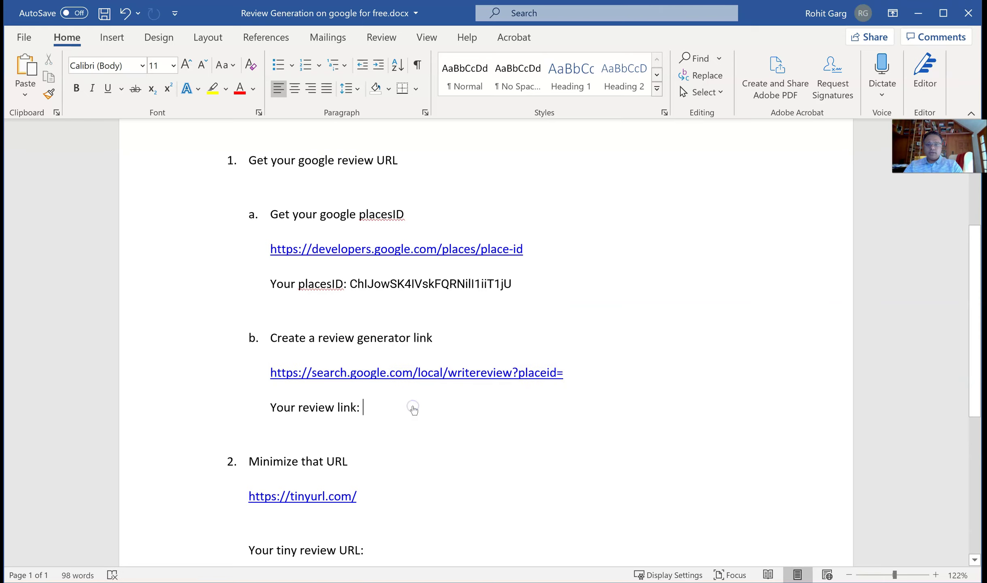
key(ctrl+v)
double_click(432, 285)
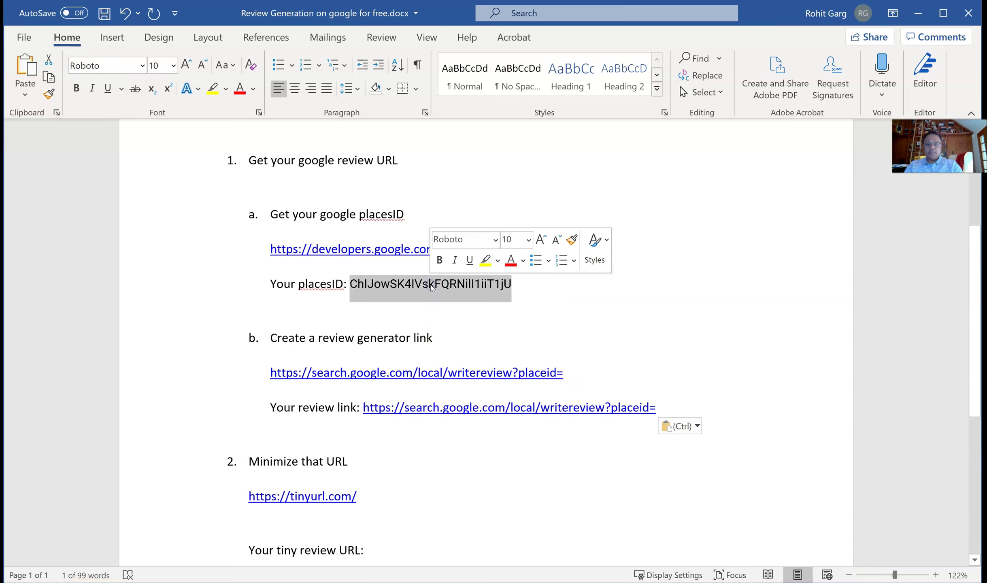
click(682, 405)
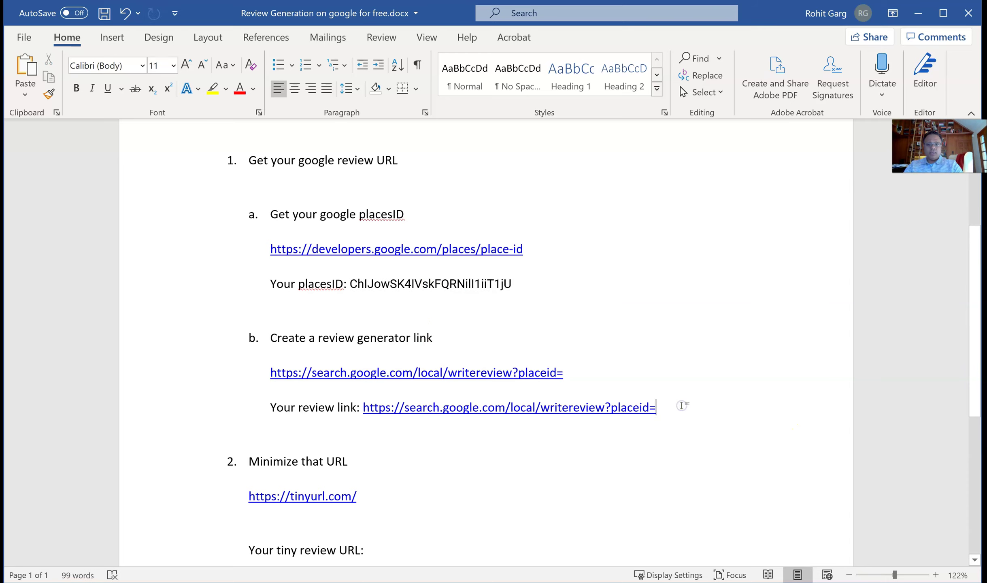
key(ctrl+v)
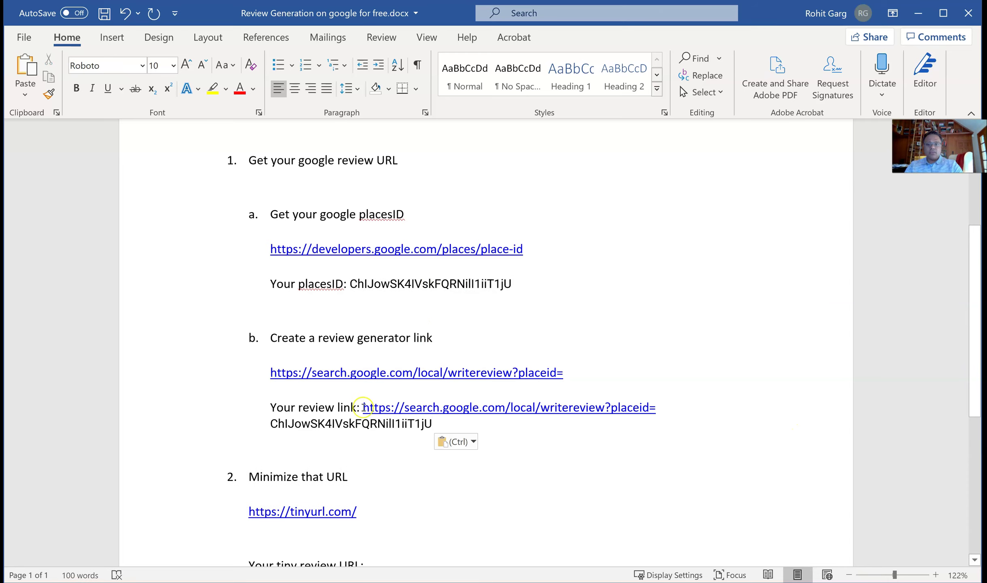
Copy the complete review link, including the place ID, from the "Your review link:" line
drag(364, 408, 433, 423)
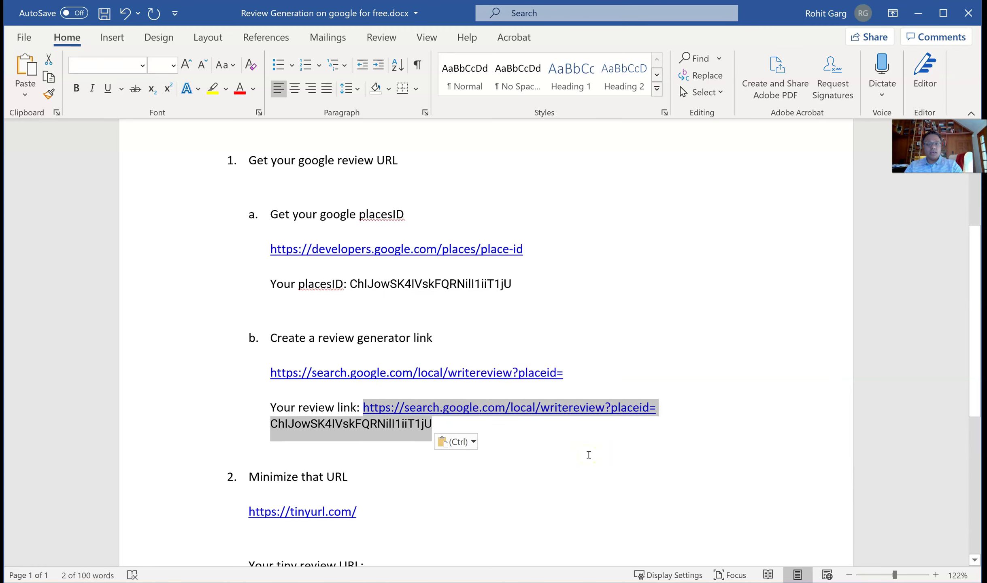
key(ctrl)
right_click(392, 423)
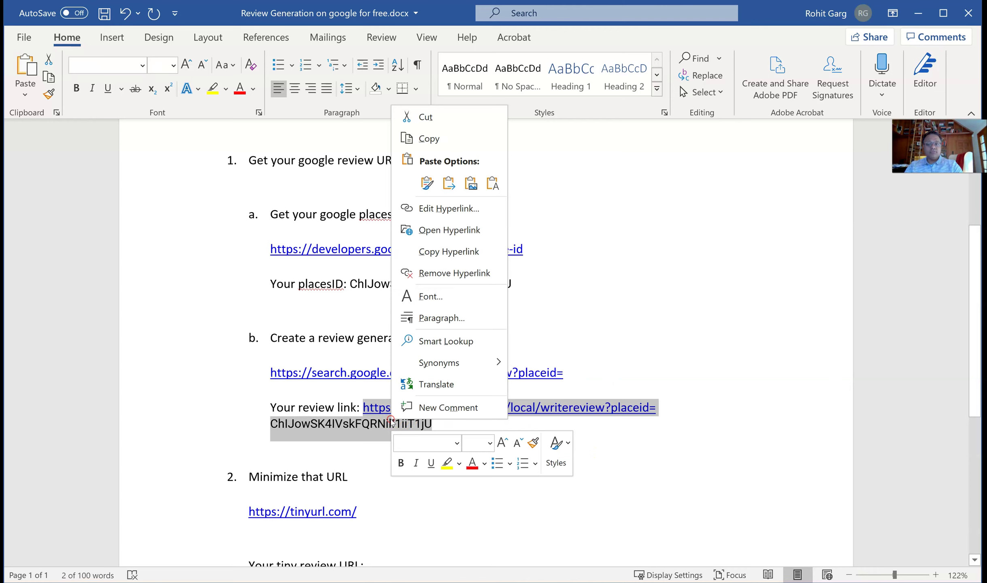
click(440, 138)
click(505, 352)
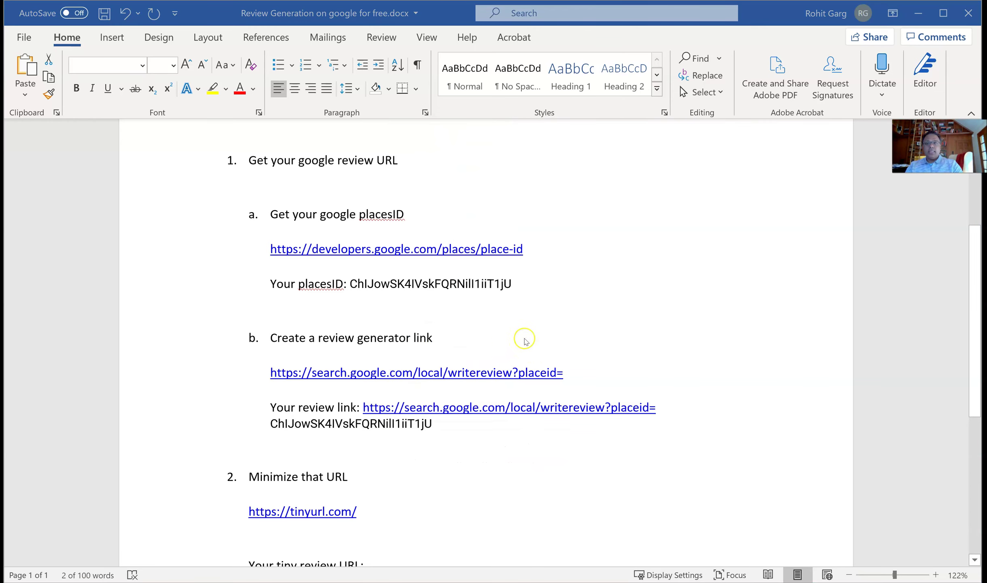
Try to open the copied review link in a new Chrome tab, inspect its address, and close the tab
key(alt+Tab)
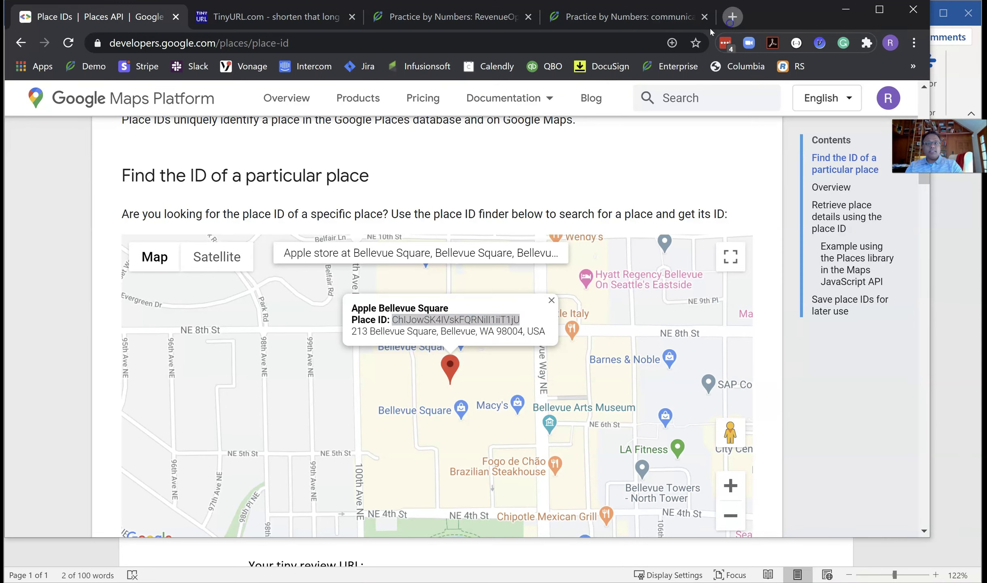
click(731, 22)
key(ctrl+v)
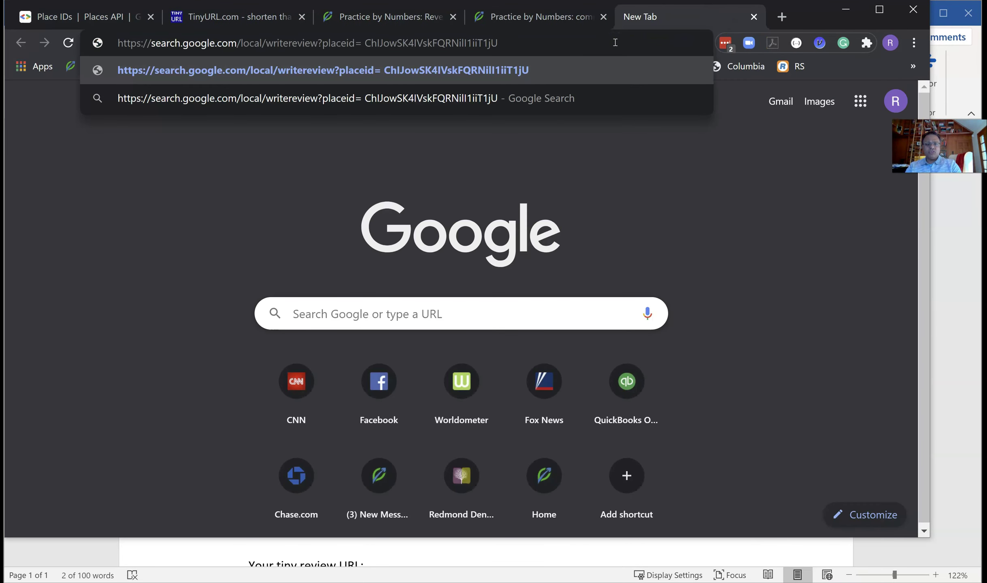
key(Return)
click(342, 44)
click(341, 43)
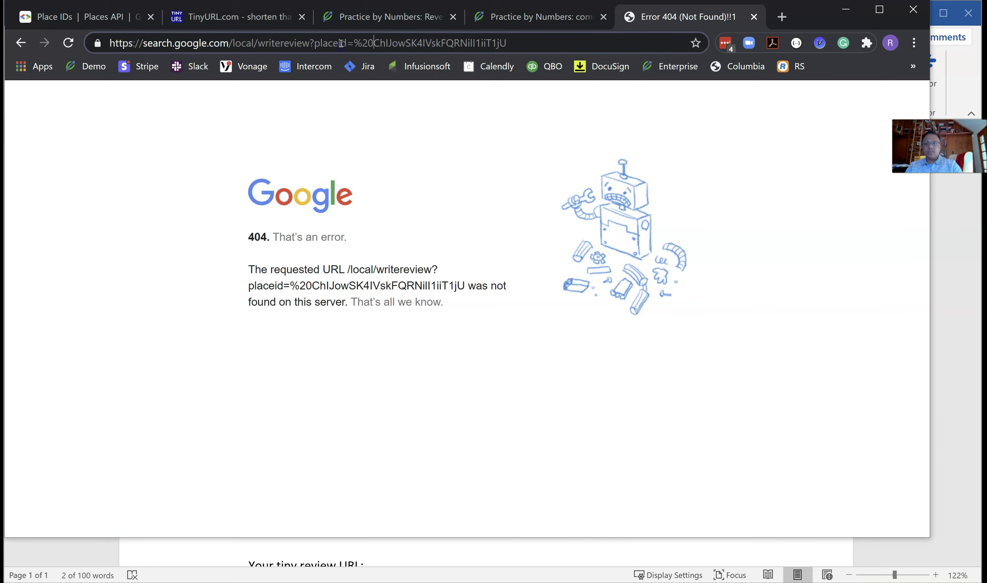
click(754, 17)
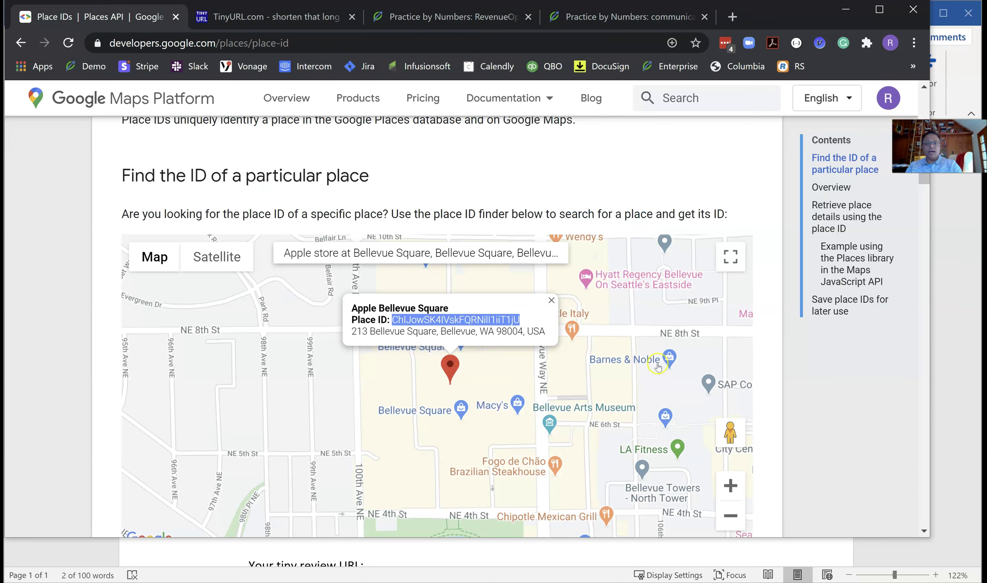
Back in Word, remove the space between "placeid=" and the place ID in the review link
key(alt+Tab)
click(670, 403)
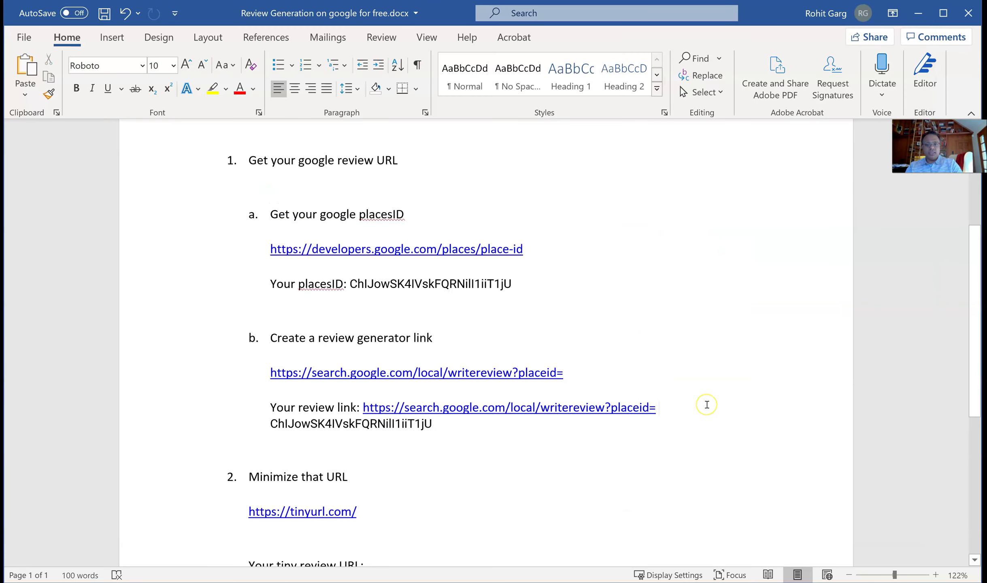
key(BackSpace)
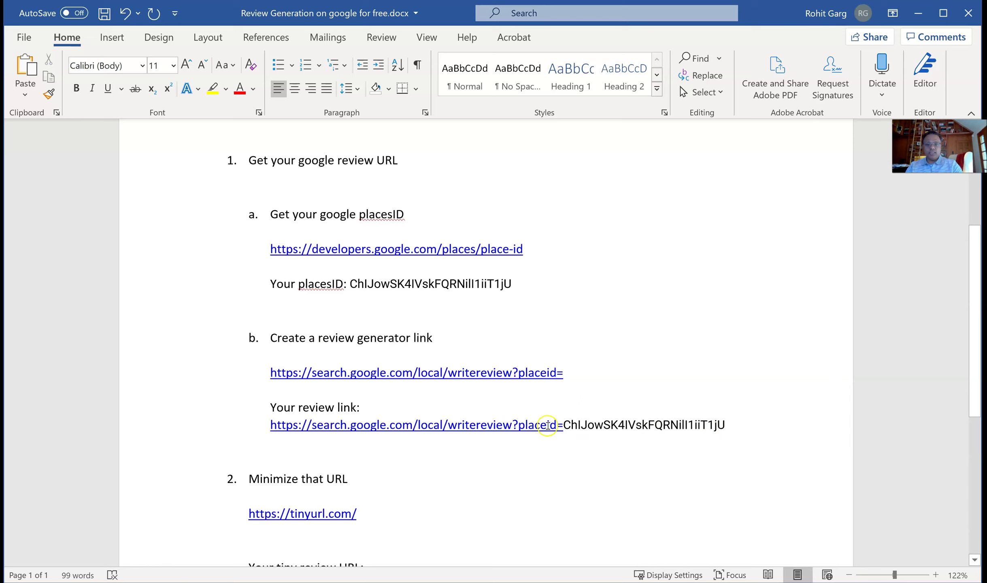
Copy the corrected review link from Word, open it in a new Chrome tab, and dismiss the review form
drag(726, 424, 311, 424)
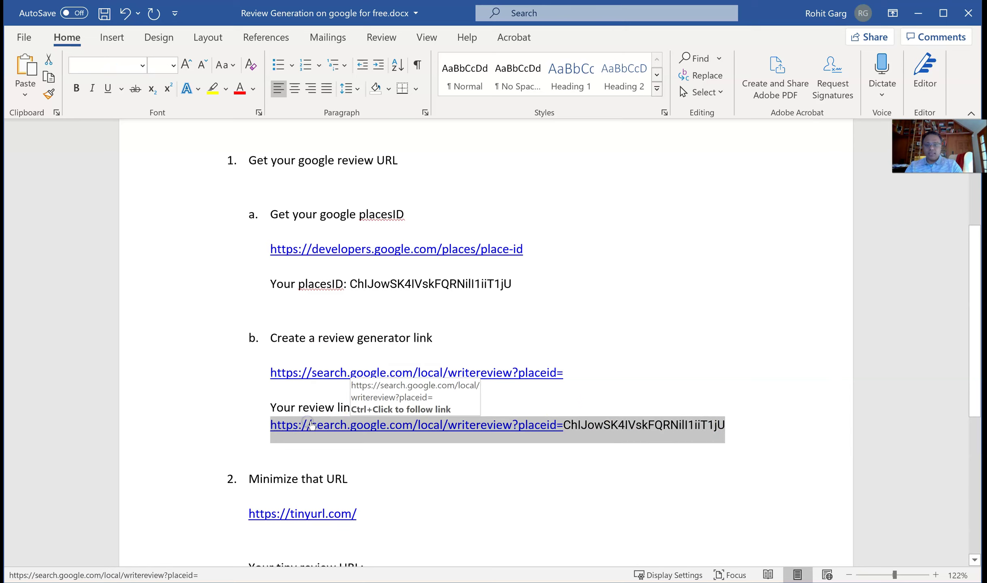
key(alt+Tab)
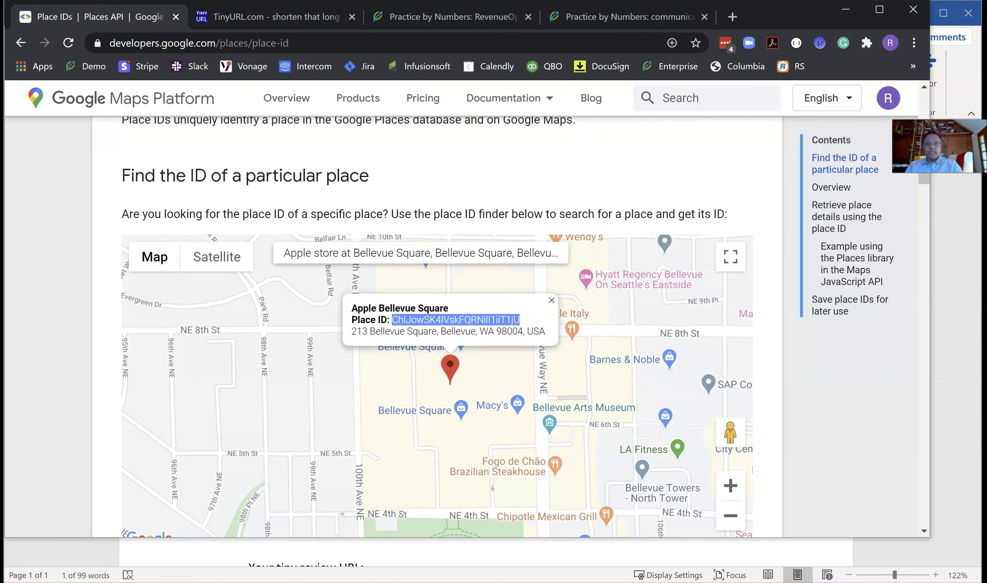
click(731, 18)
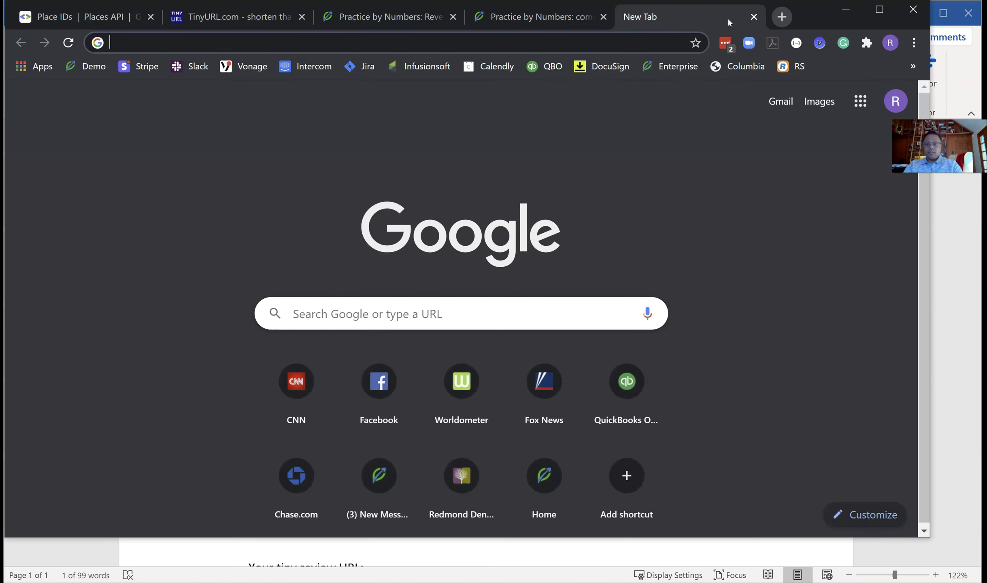
key(ctrl+v)
key(Return)
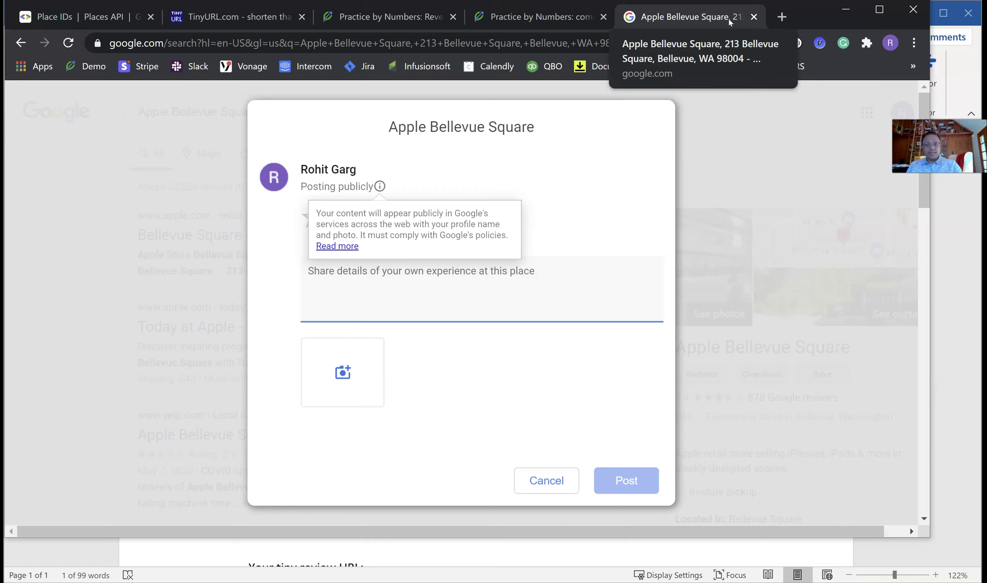
click(576, 199)
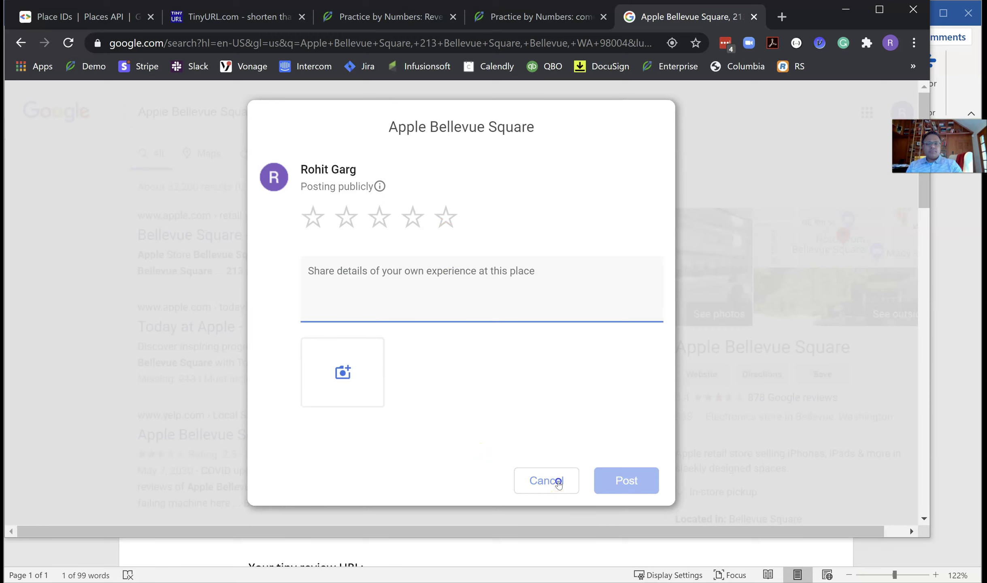
click(558, 482)
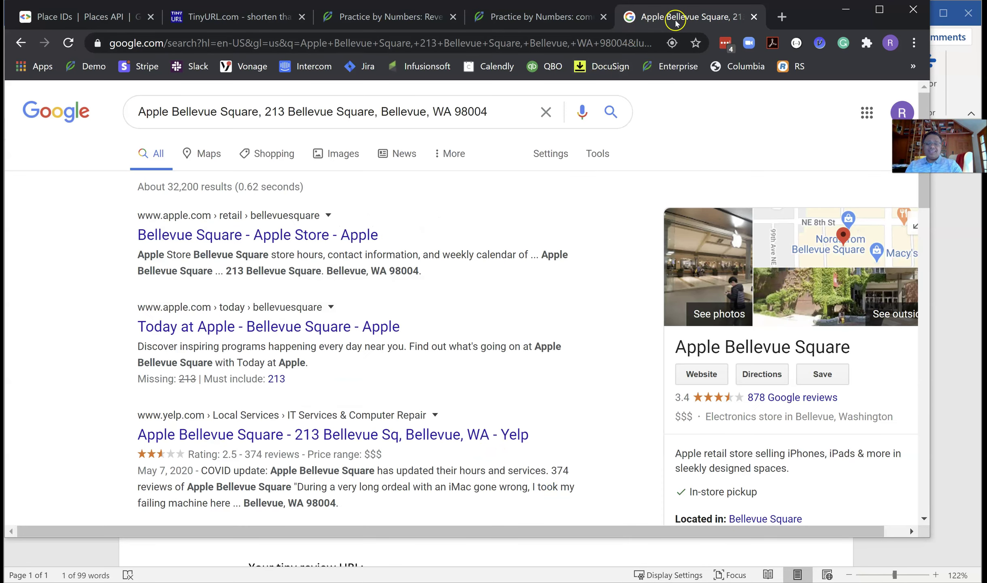
key(alt+Tab)
click(441, 428)
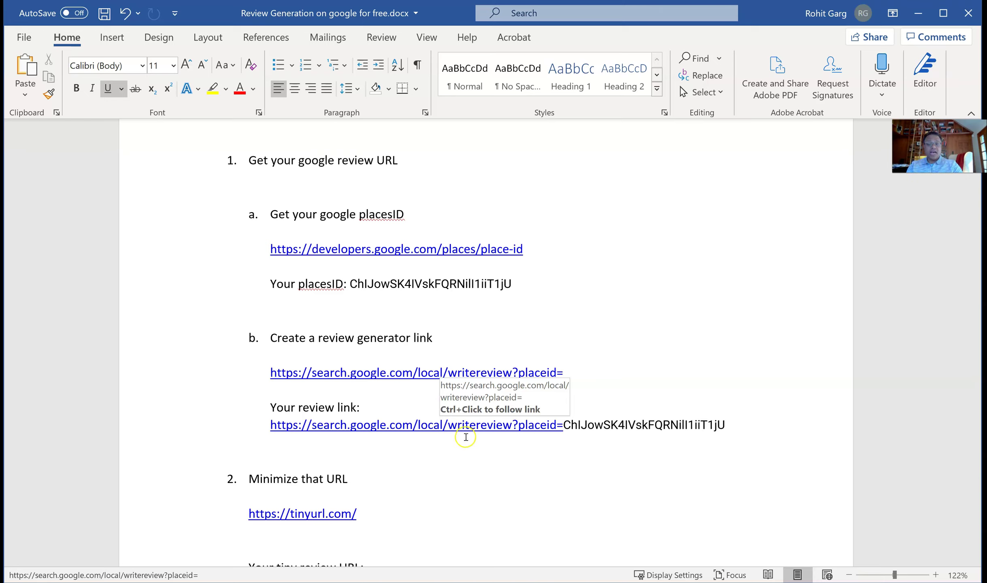
drag(240, 514, 357, 515)
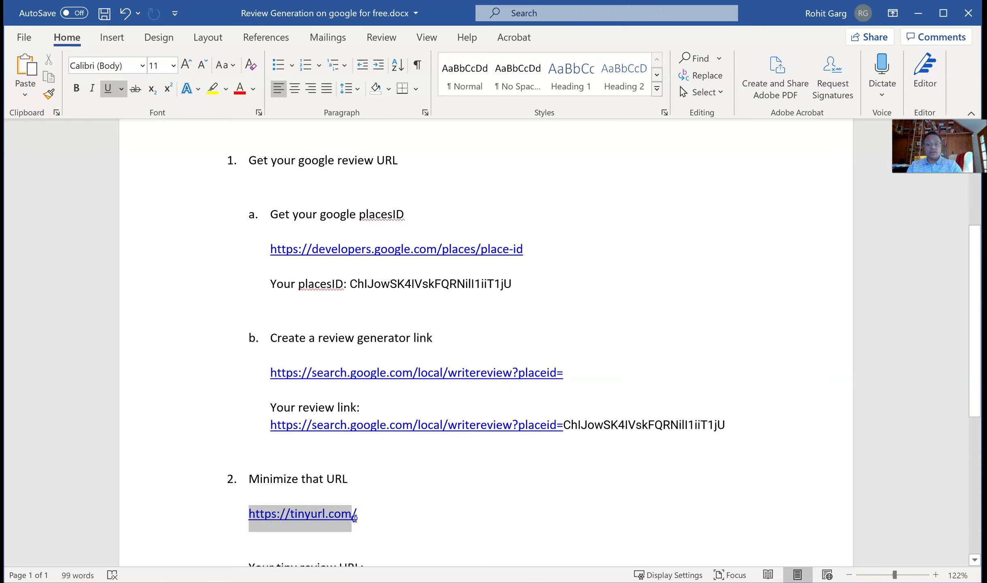
click(519, 446)
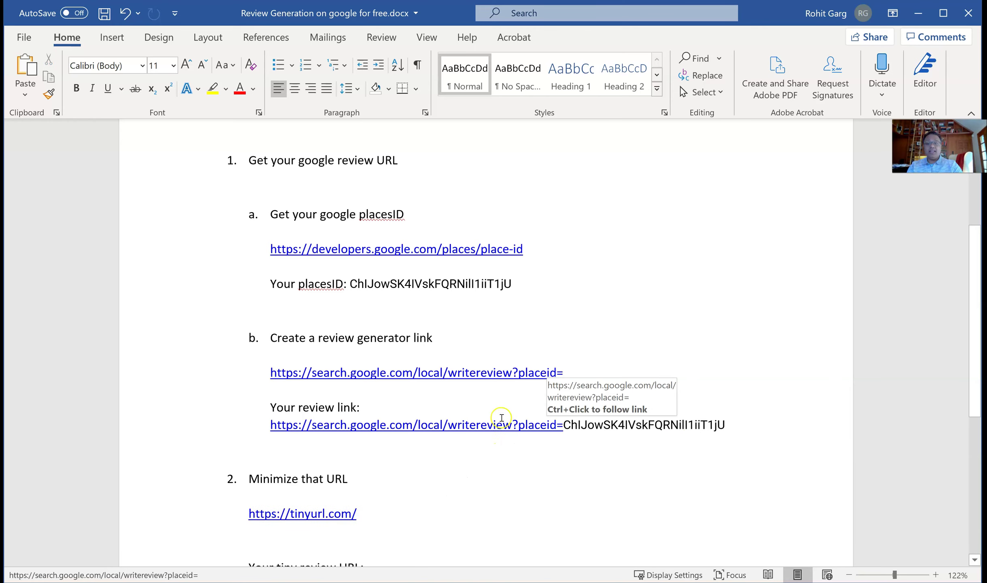
In Chrome, create a TinyURL from the copied review link on the tinyurl.com page
key(alt+Tab)
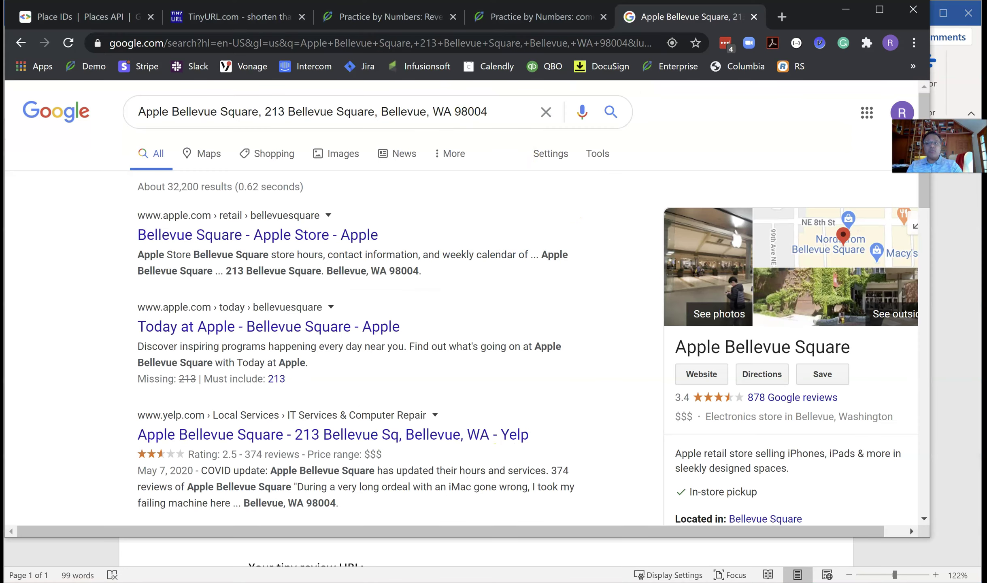
click(229, 16)
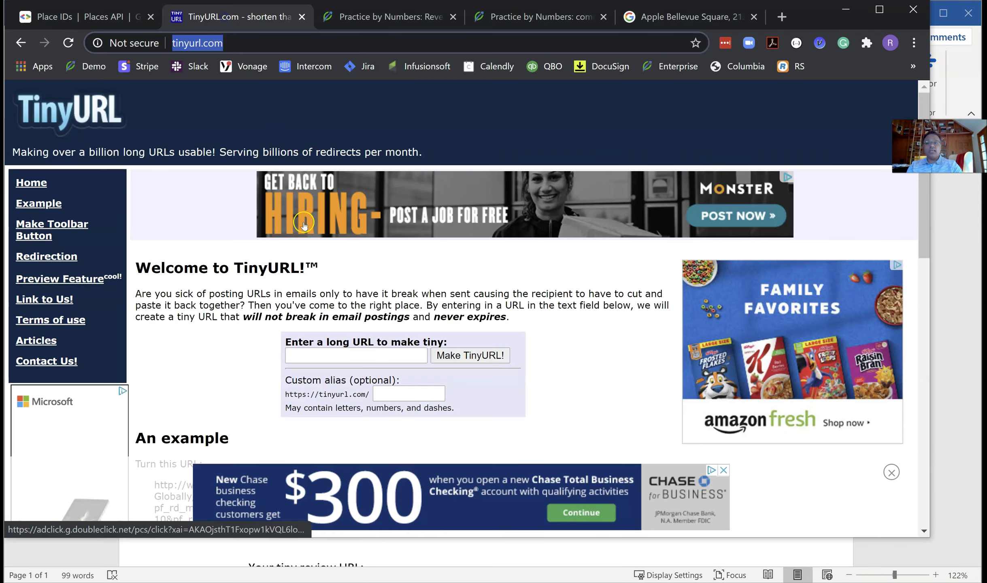
click(341, 355)
key(ctrl+v)
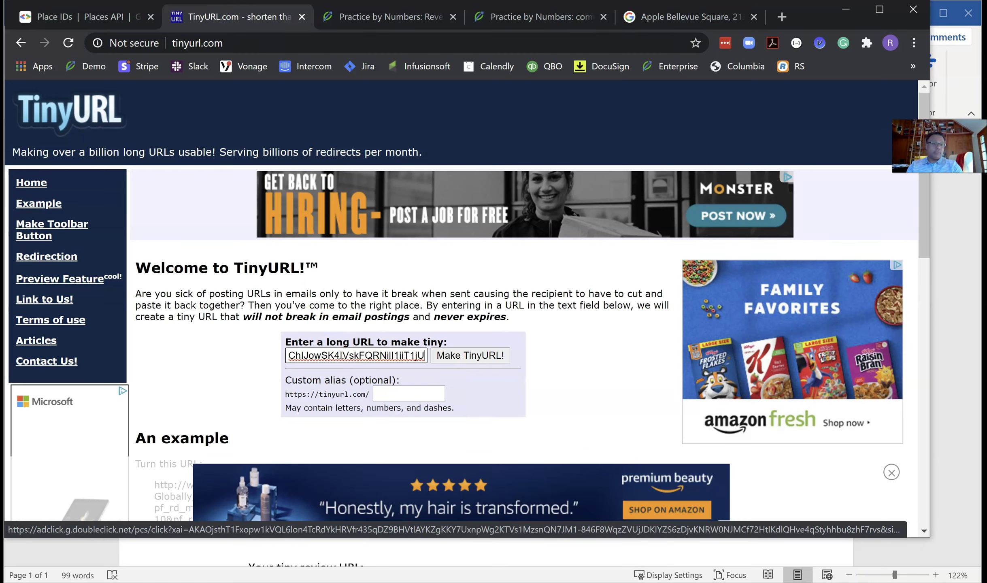
click(496, 361)
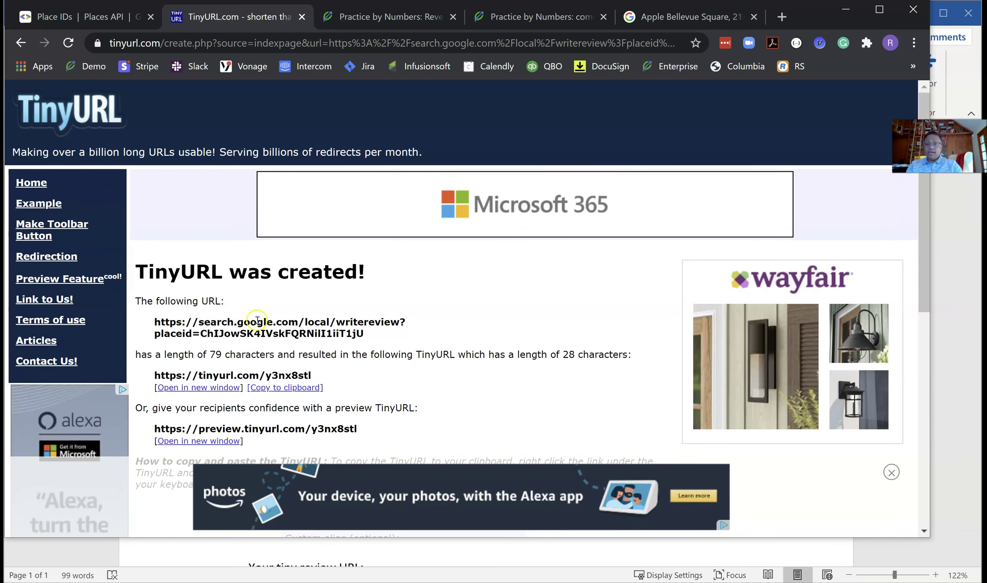
scroll(251, 320, down, 2)
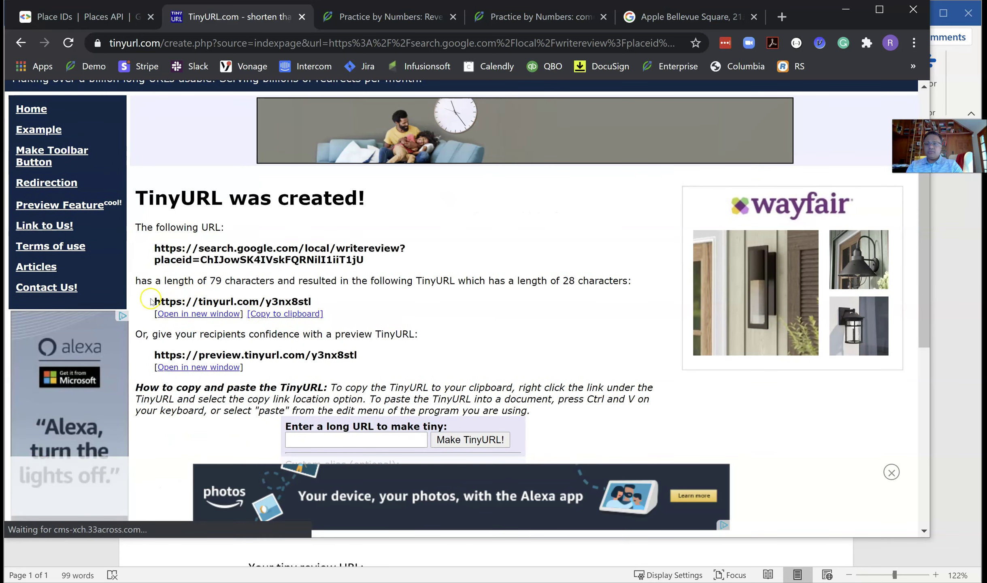
drag(153, 302, 379, 307)
key(ctrl+c)
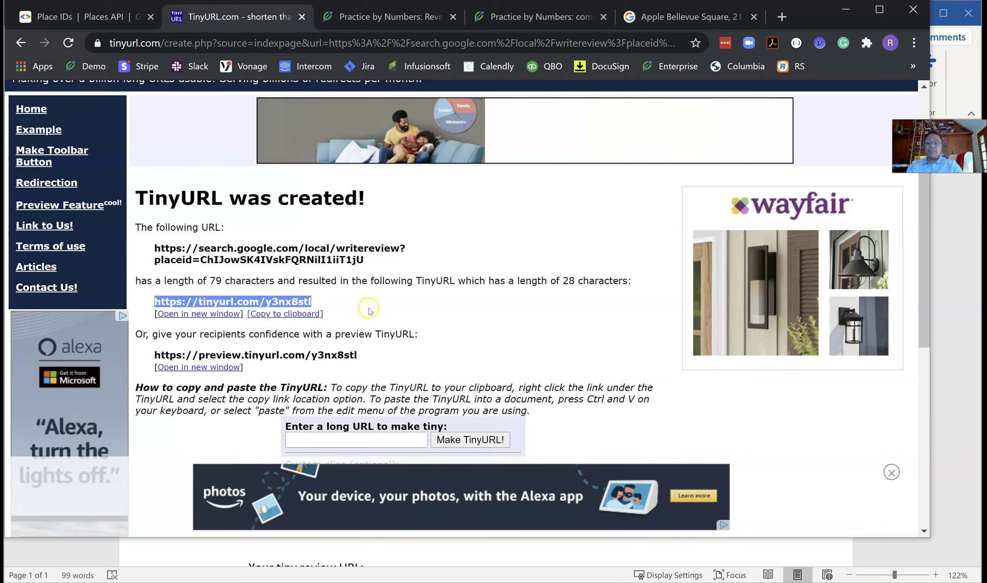
key(alt+Tab)
scroll(310, 441, down, 3)
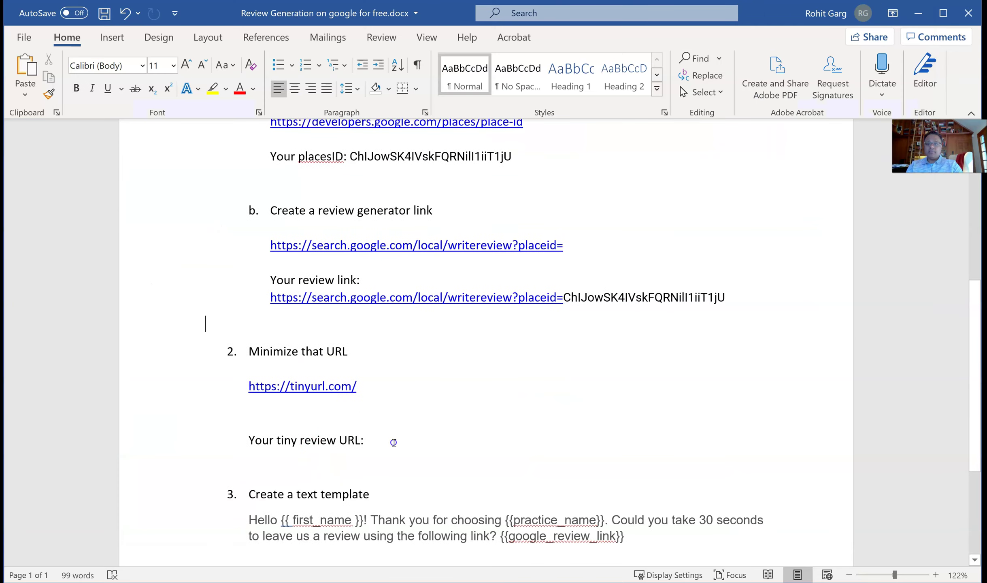
key(ctrl+v)
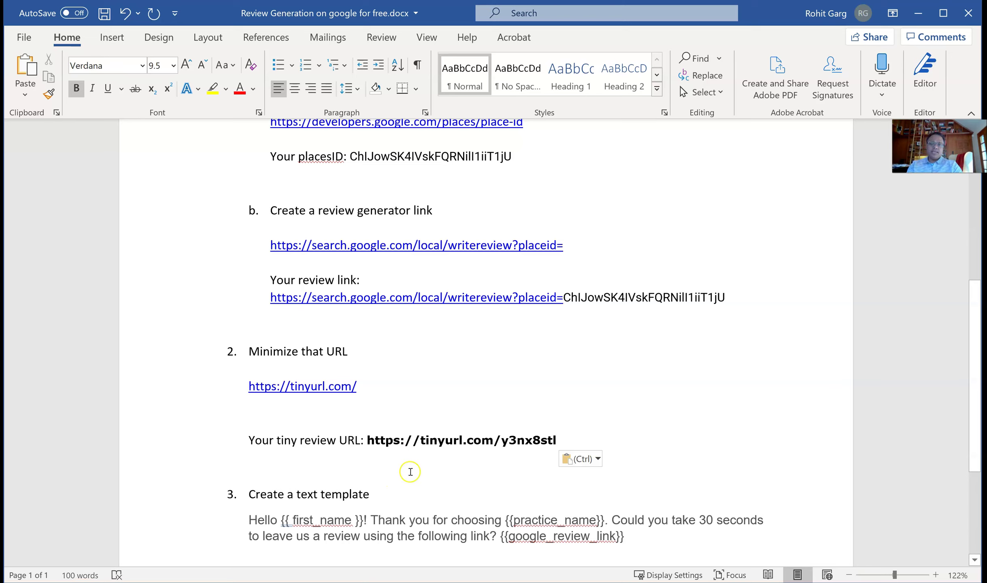
Select the tiny review URL in Word, close the old Apple Bellevue Square tab in Chrome, and test the short link in a new tab
click(365, 440)
drag(361, 440, 494, 441)
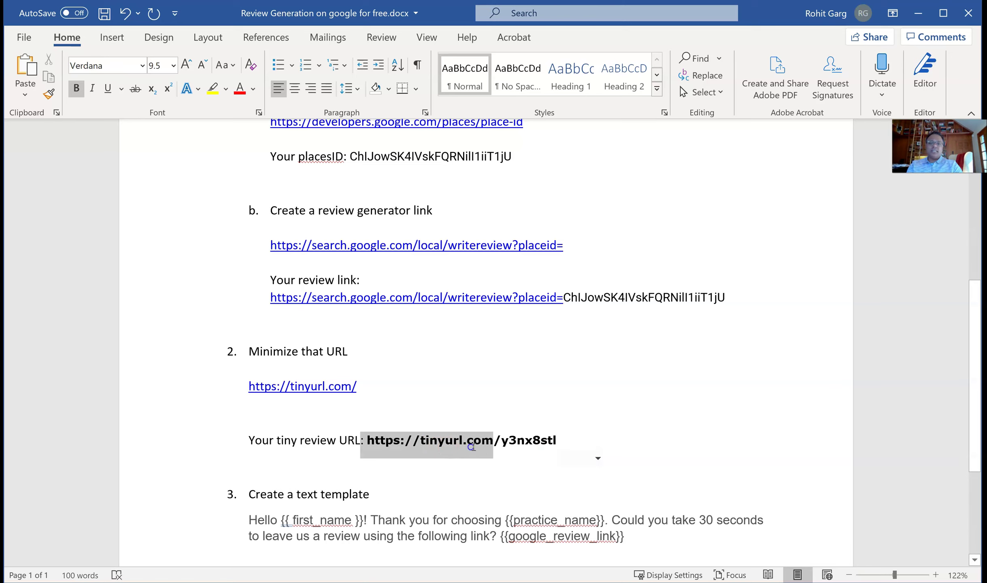
click(581, 459)
click(580, 459)
drag(567, 440, 516, 433)
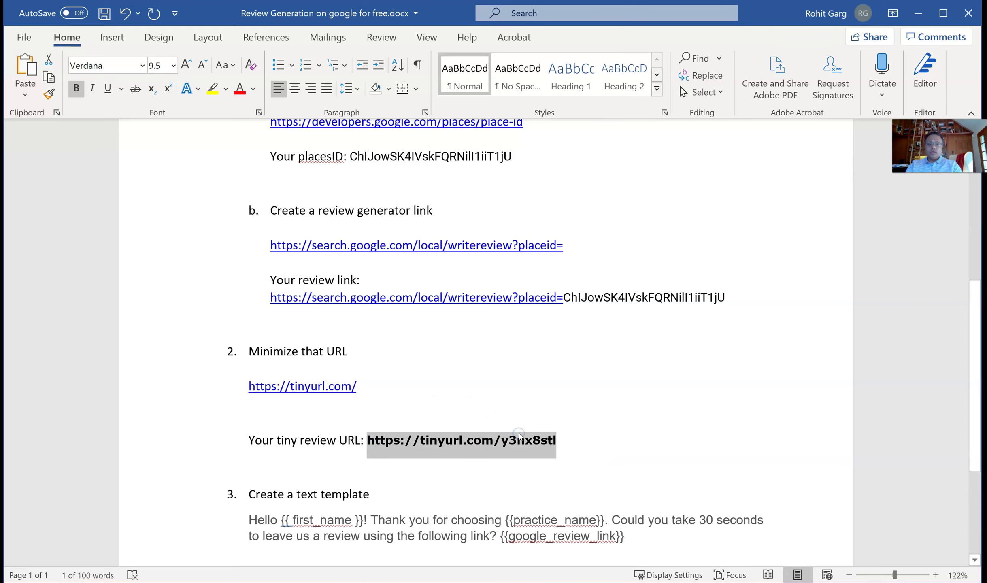
click(521, 434)
key(alt+Tab)
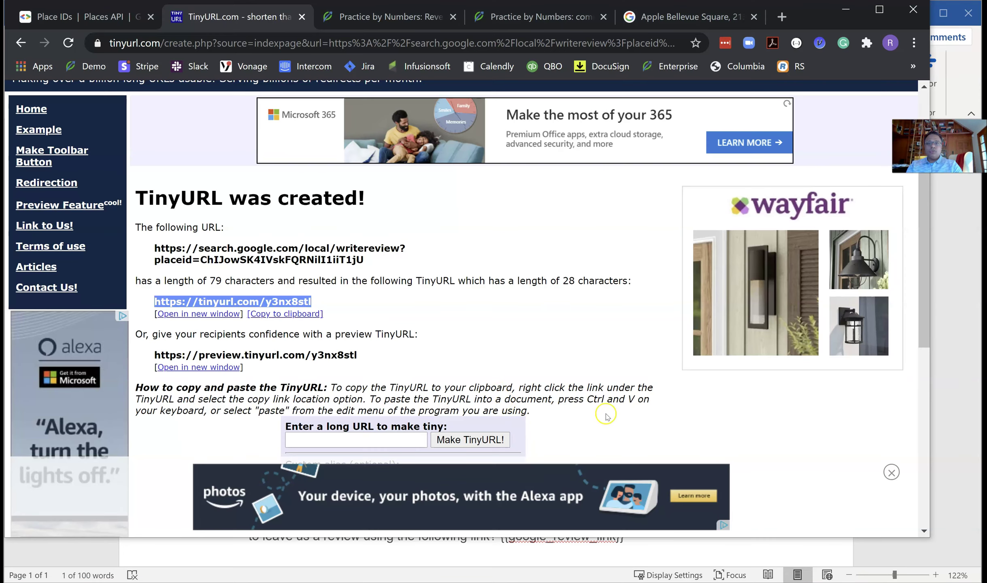
click(752, 17)
key(ctrl+t)
key(ctrl+v)
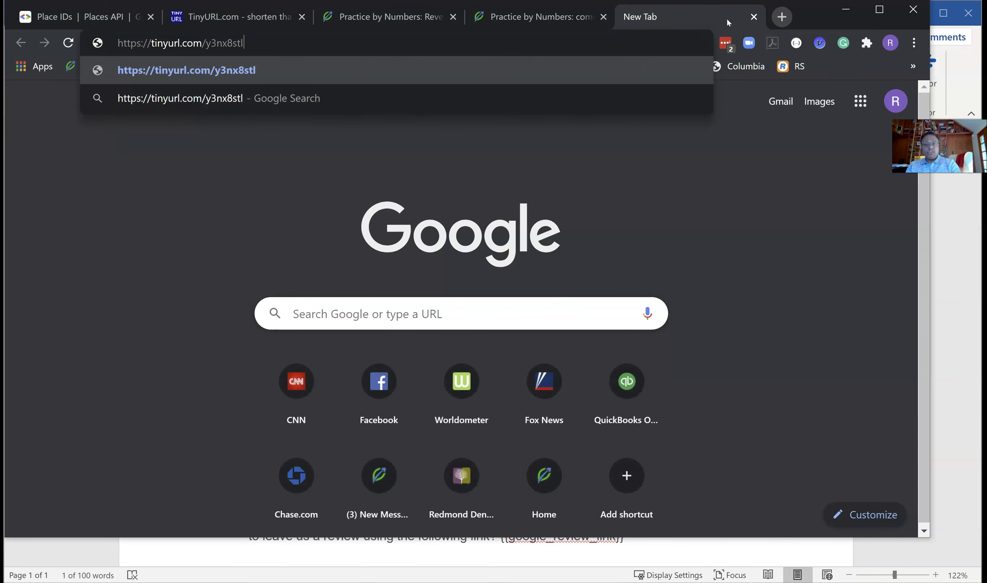
key(Return)
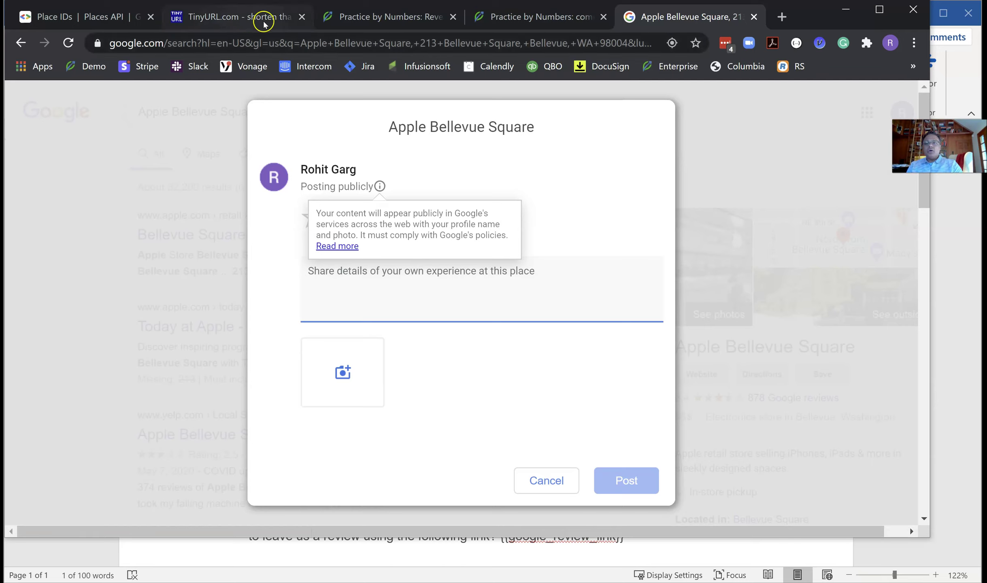
Back in Word, replace the {{practice_name}} placeholder in the text template with "my Practice"
key(alt+Tab)
scroll(389, 260, down, 3)
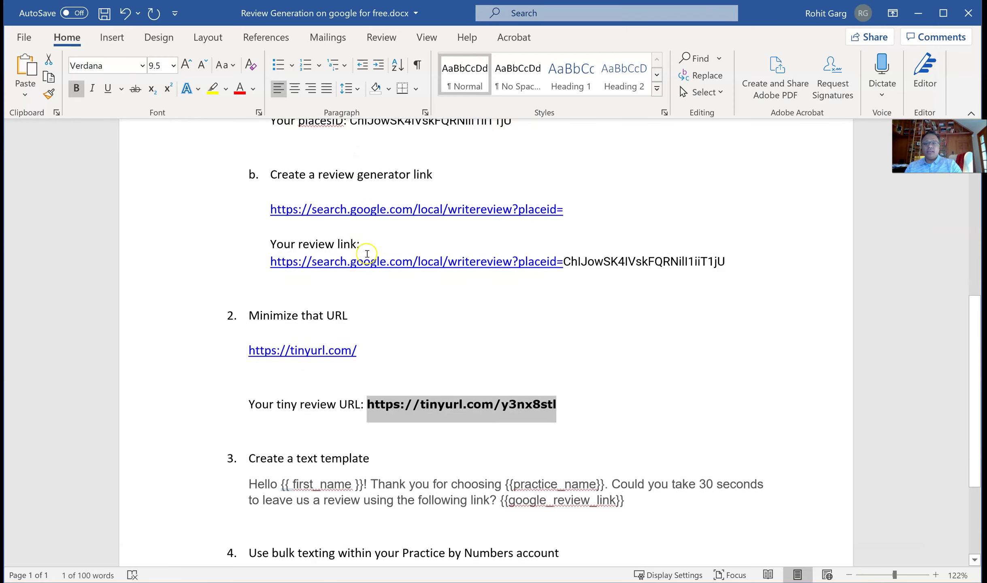
click(385, 290)
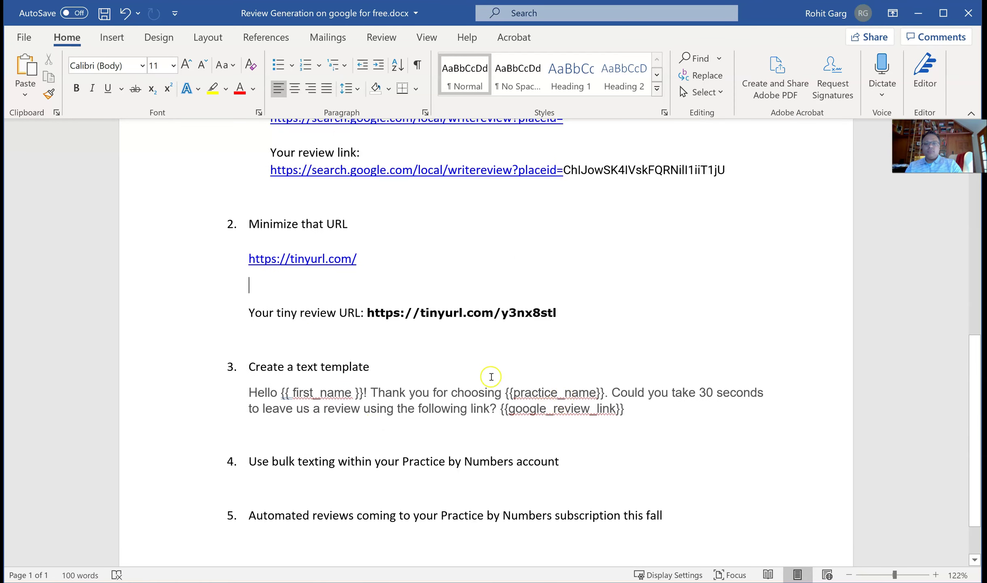
drag(506, 393, 602, 392)
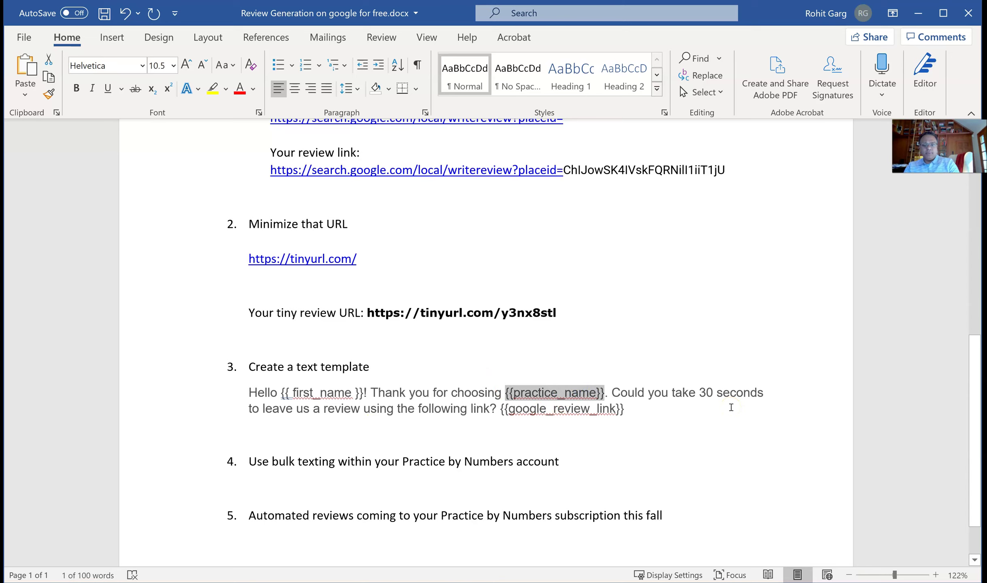
text(my Pe)
key(BackSpace)
text(racti)
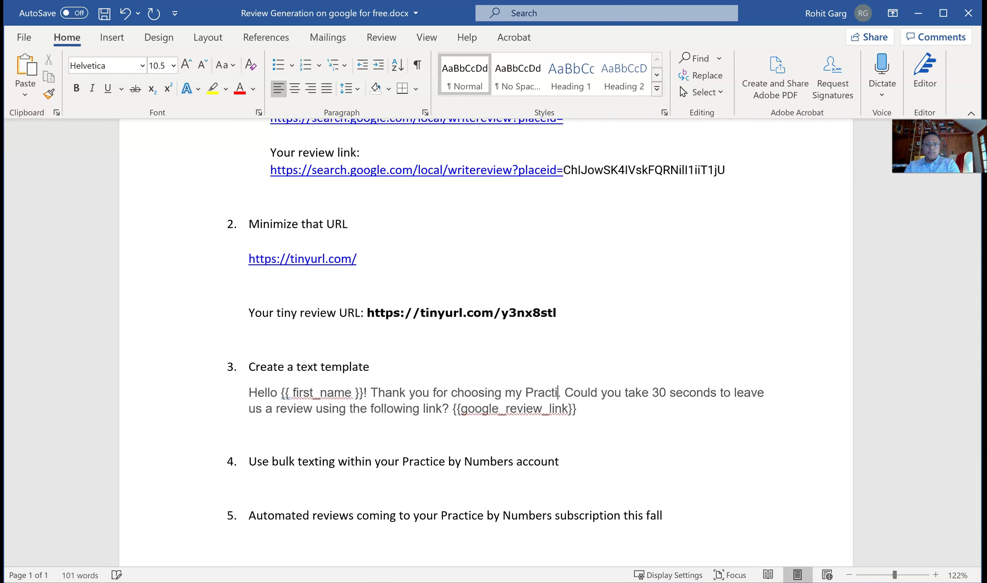
text(ce)
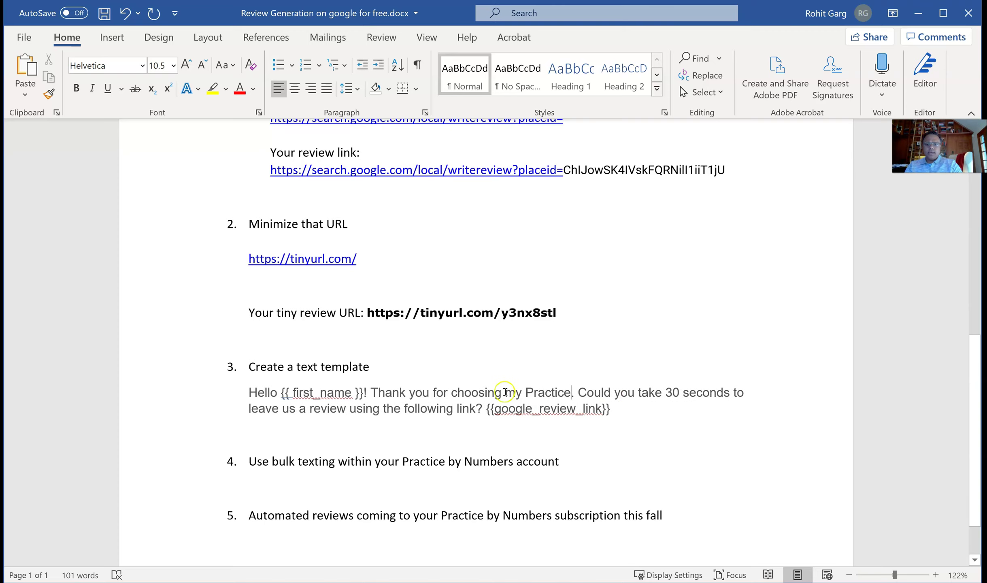
drag(487, 409, 606, 410)
key(BackSpace)
key(ctrl+v)
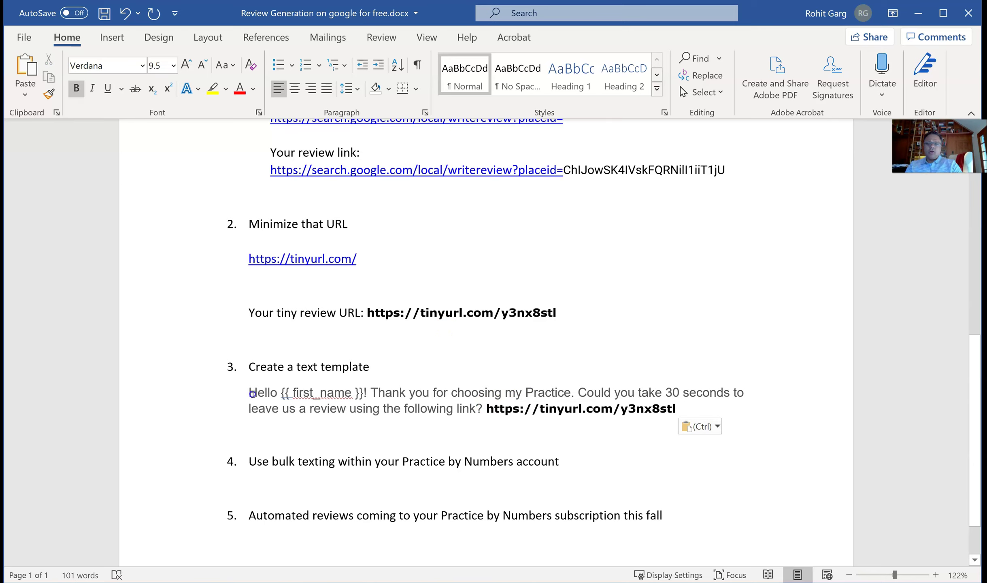
Select the whole text template message in Word, and open the SMS template "New template" for editing in Practice by Numbers in Chrome
drag(248, 393, 632, 404)
drag(709, 420, 679, 407)
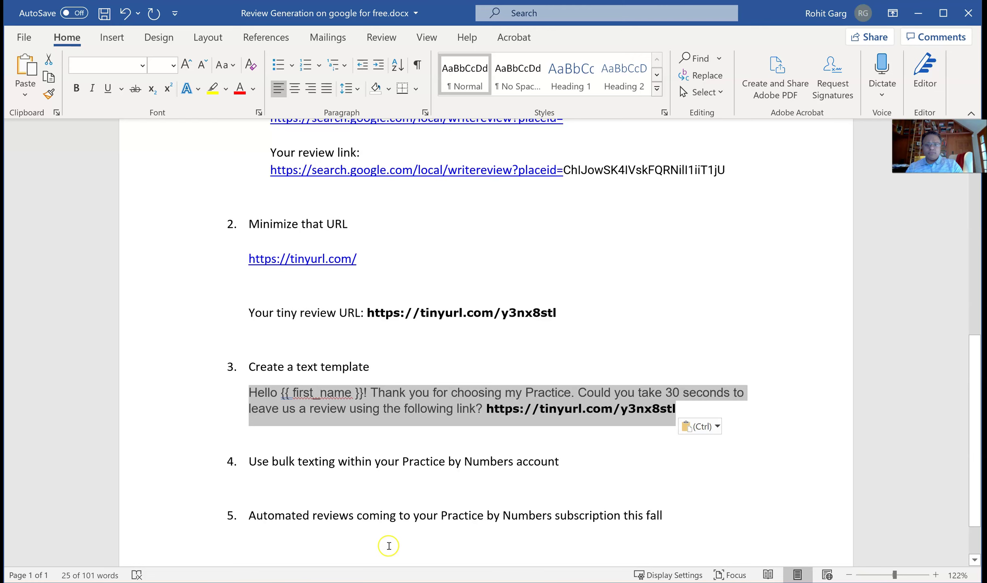
key(alt+Tab)
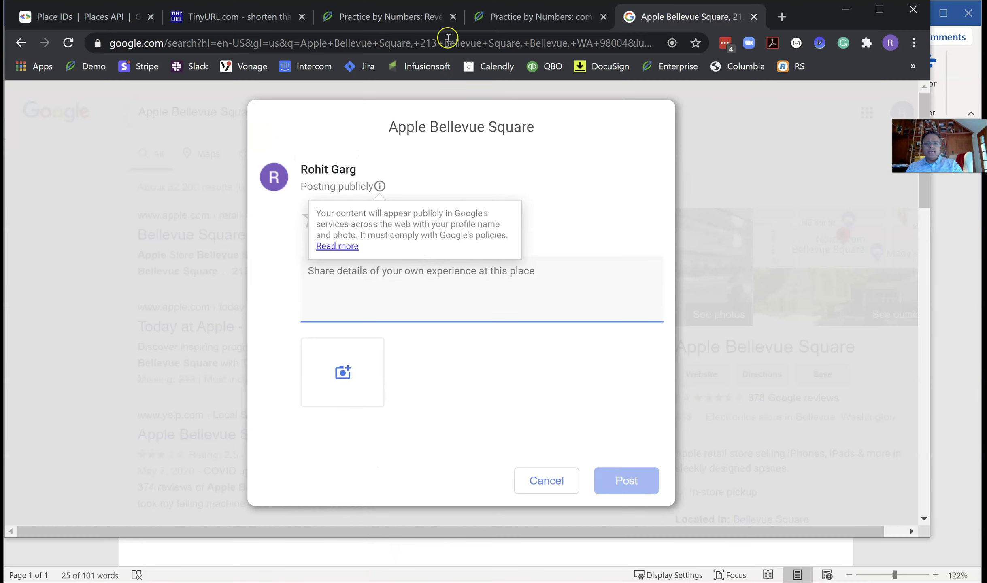
click(495, 15)
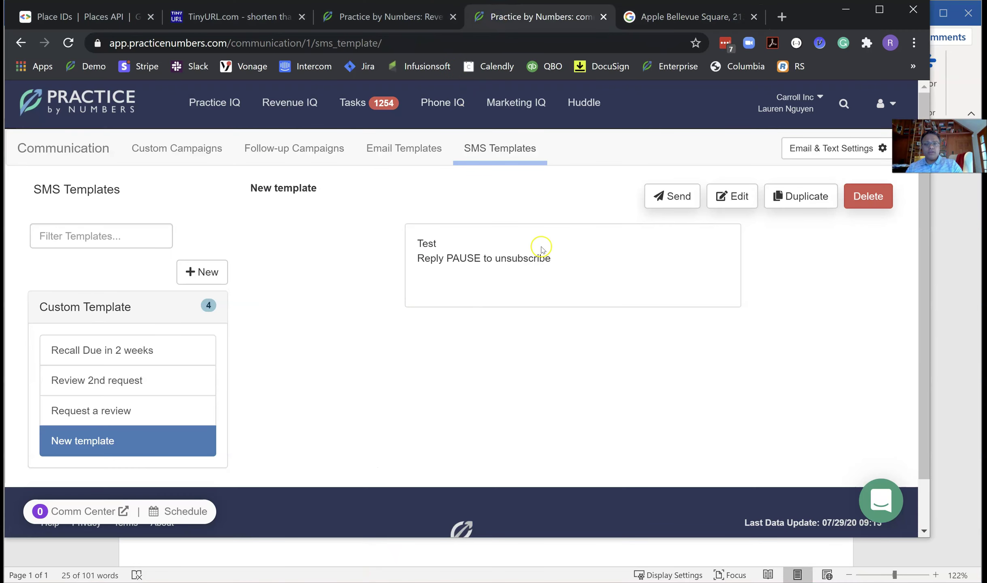
click(721, 197)
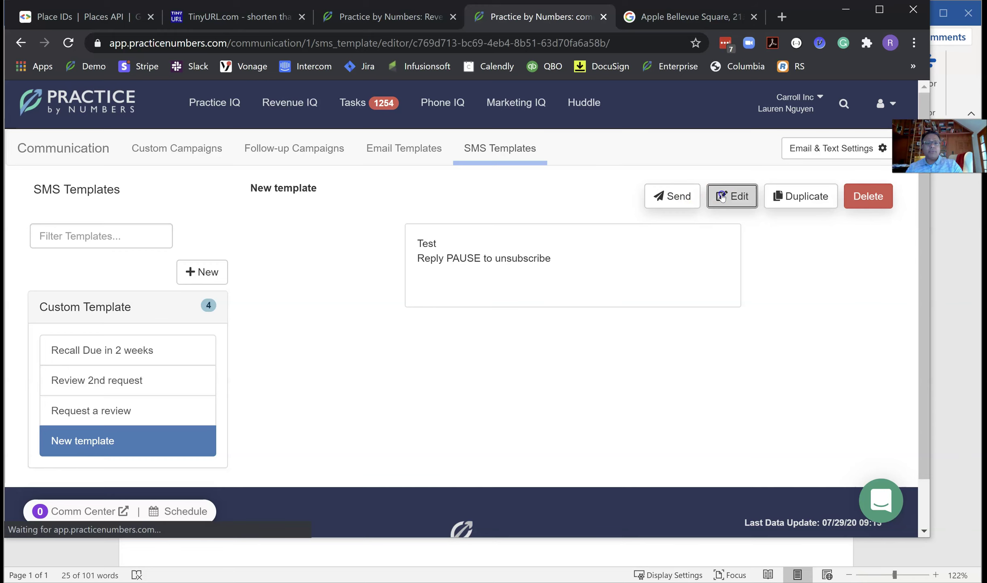
click(360, 285)
key(ctrl+a)
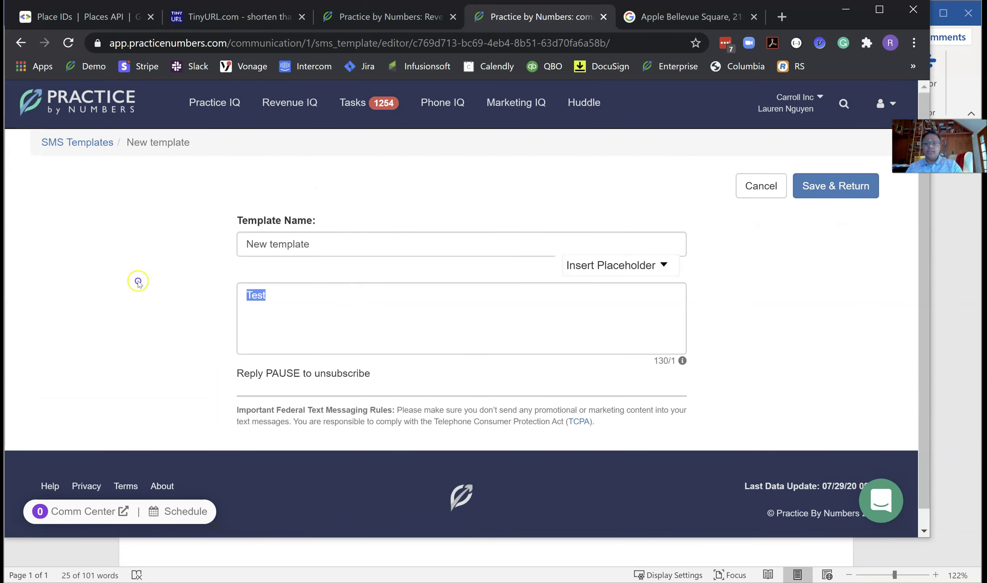
text(https://tinyurl.com/y3nx8stl)
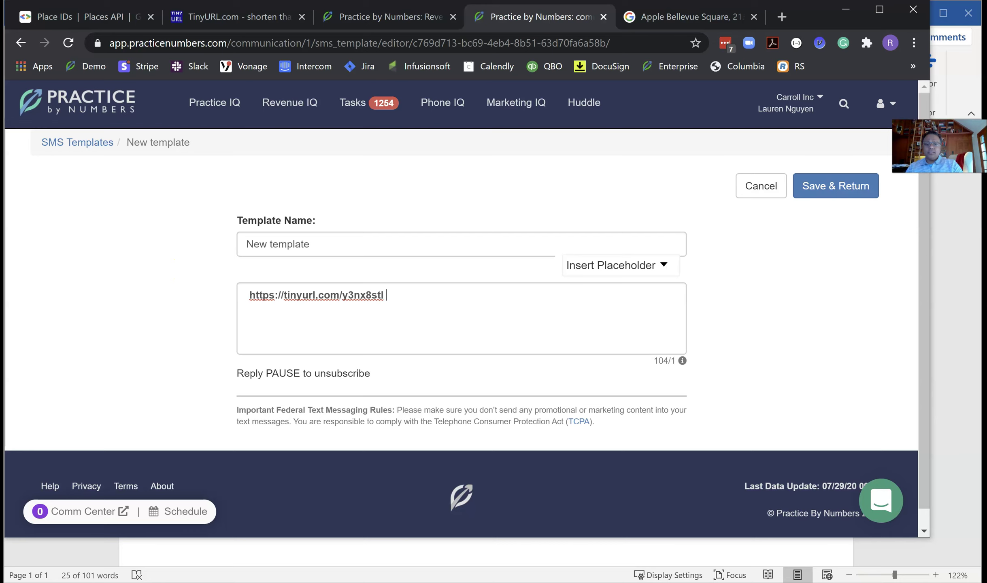
Switch to Word and copy the whole text template message, including its greeting and review link
click(952, 393)
click(527, 367)
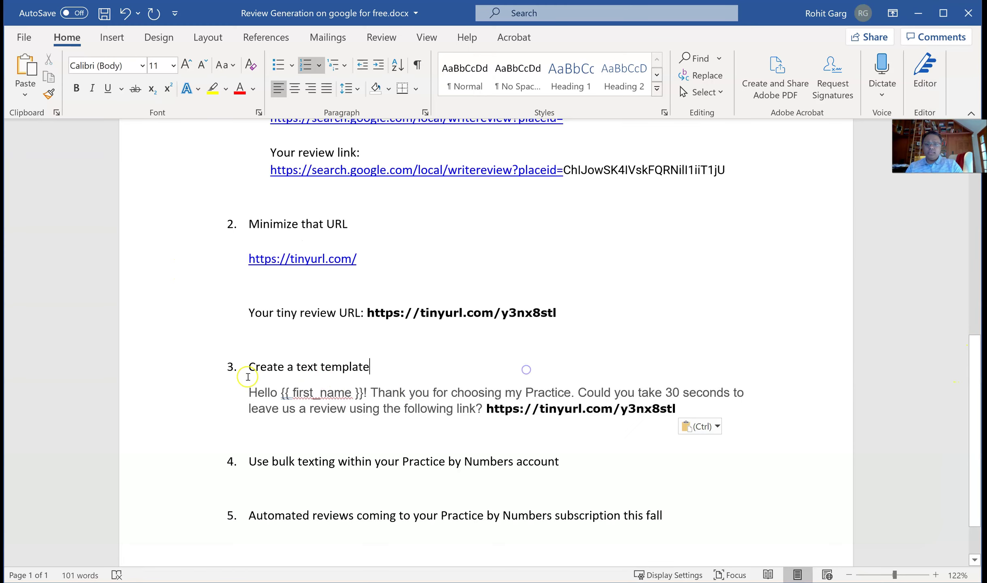
click(670, 422)
triple_click(670, 422)
key(ctrl+c)
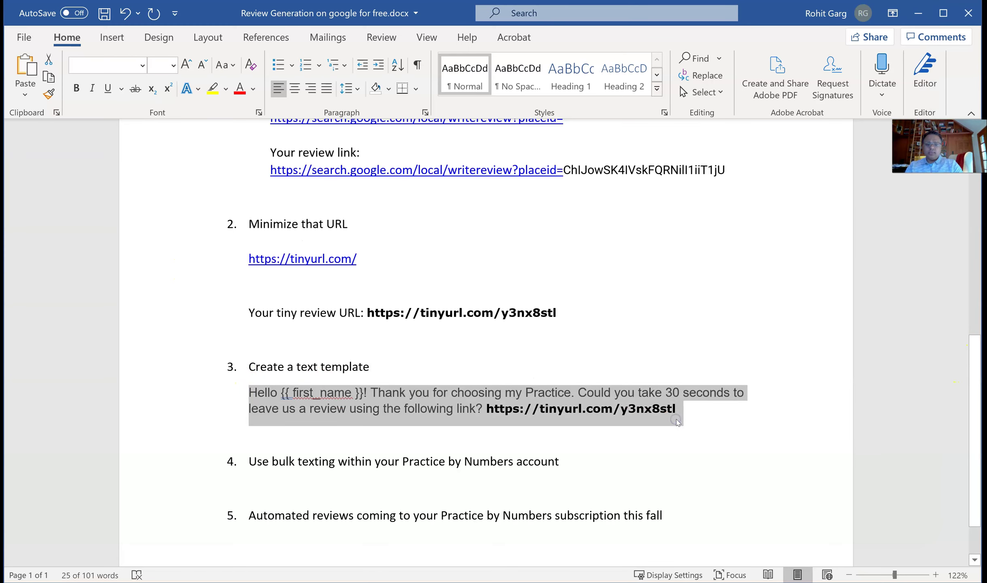
Back in Practice by Numbers in Chrome, replace the SMS template's entire message with the copied Word text
key(alt)
key(alt+Tab)
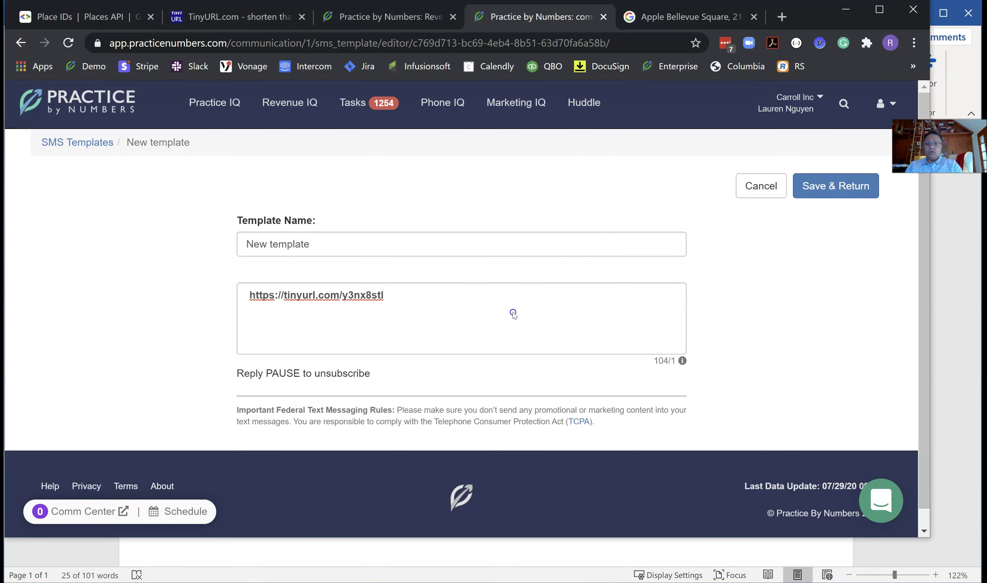
key(ctrl+a)
key(ctrl+v)
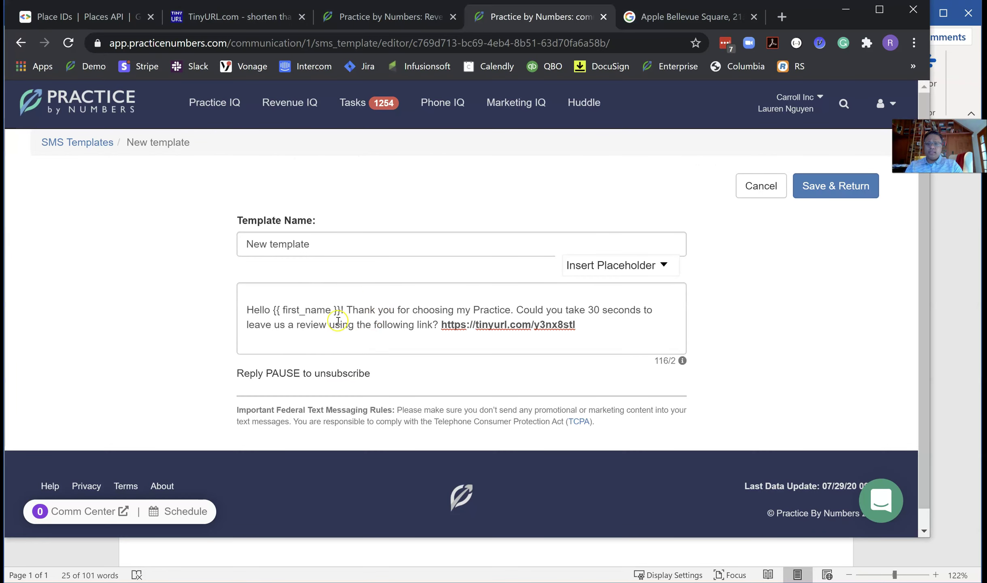
Replace "my Practice" in the message with the Practice Name placeholder, and save the SMS template
drag(457, 309, 511, 309)
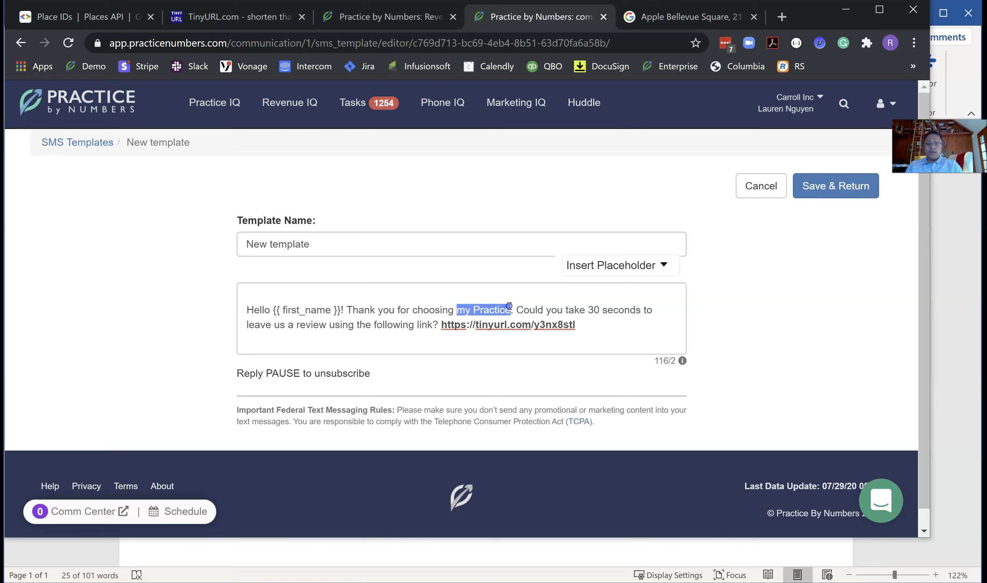
key(BackSpace)
click(629, 270)
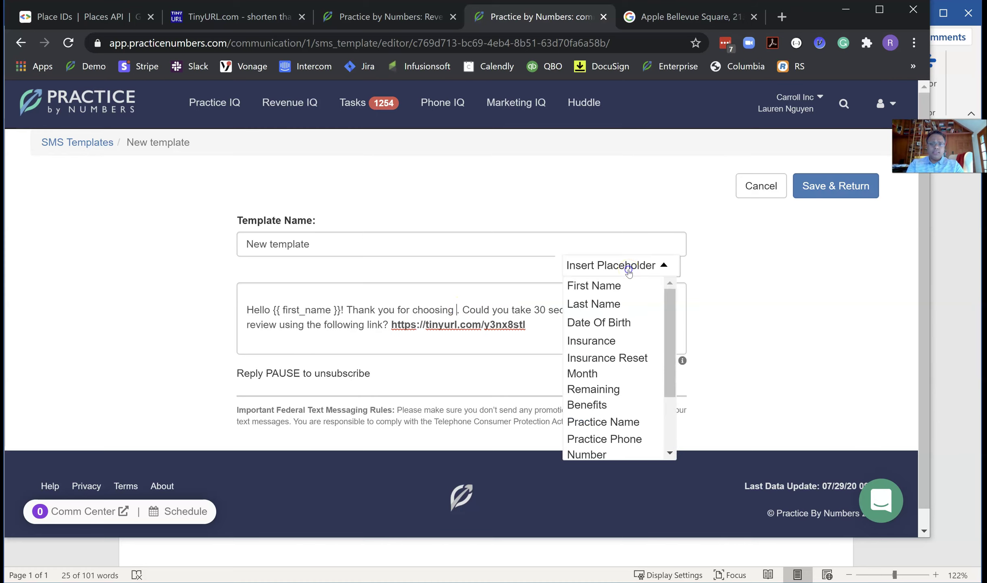
scroll(607, 342, down, 2)
click(610, 338)
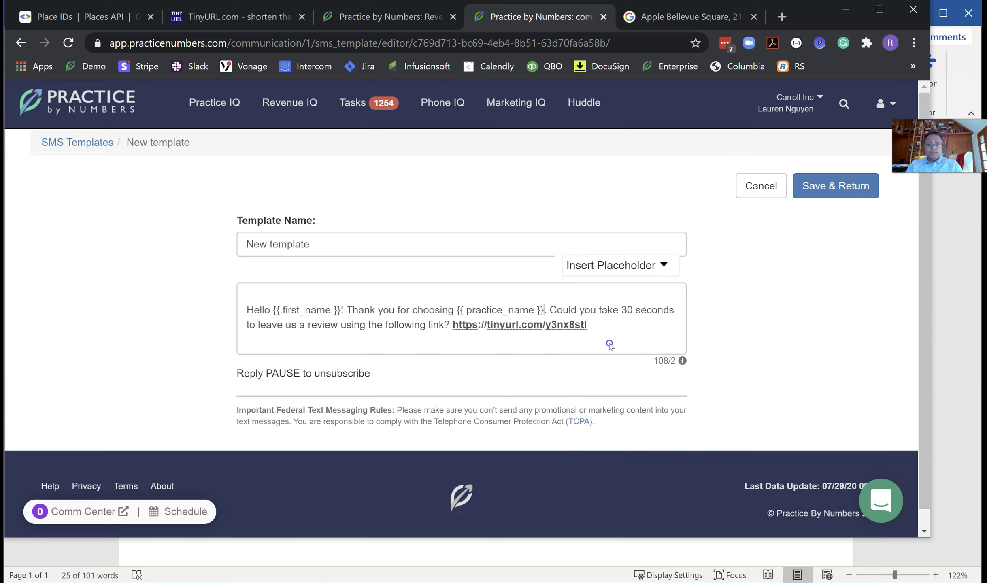
click(500, 325)
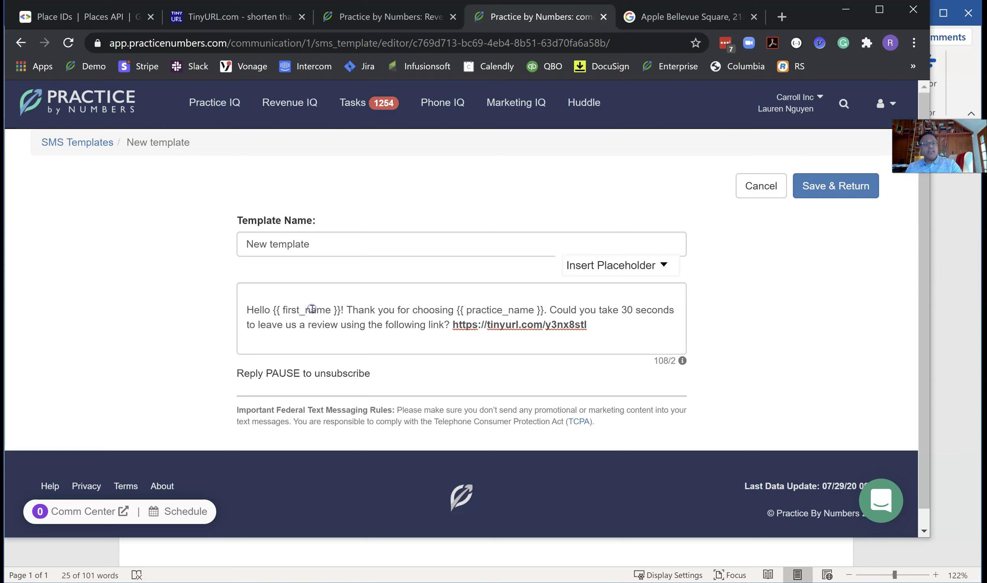
click(819, 187)
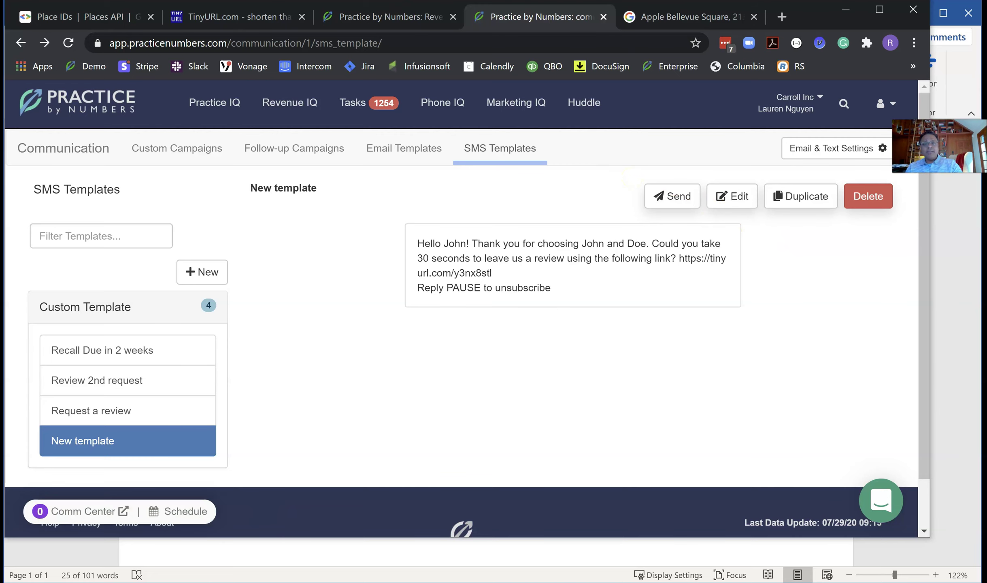
In the "seen today" treatment search, find services completed 07/27/2020 but not completed 04/28/2020 to 07/26/2020, with Last Contacted set to No limit
click(377, 16)
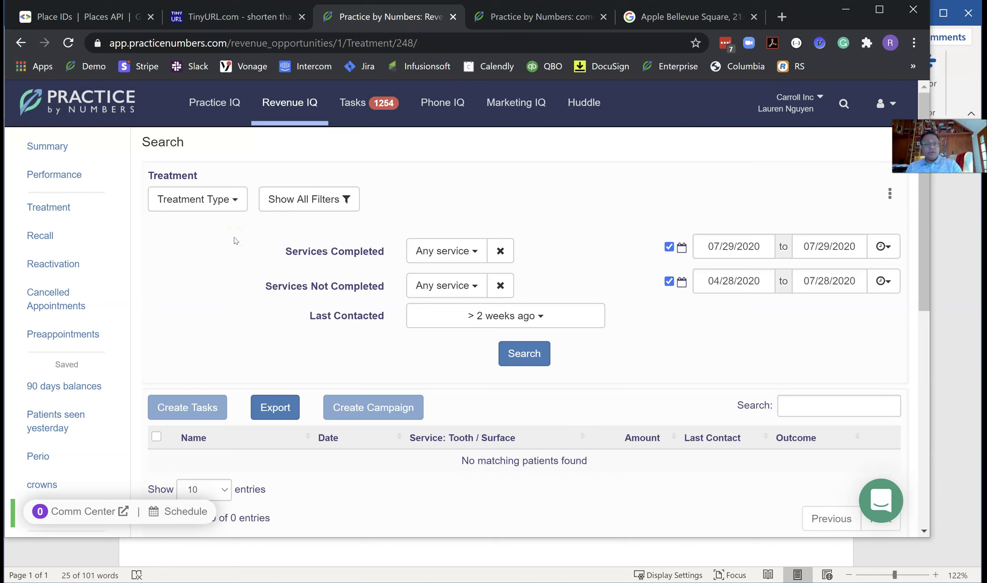
scroll(197, 306, down, 1)
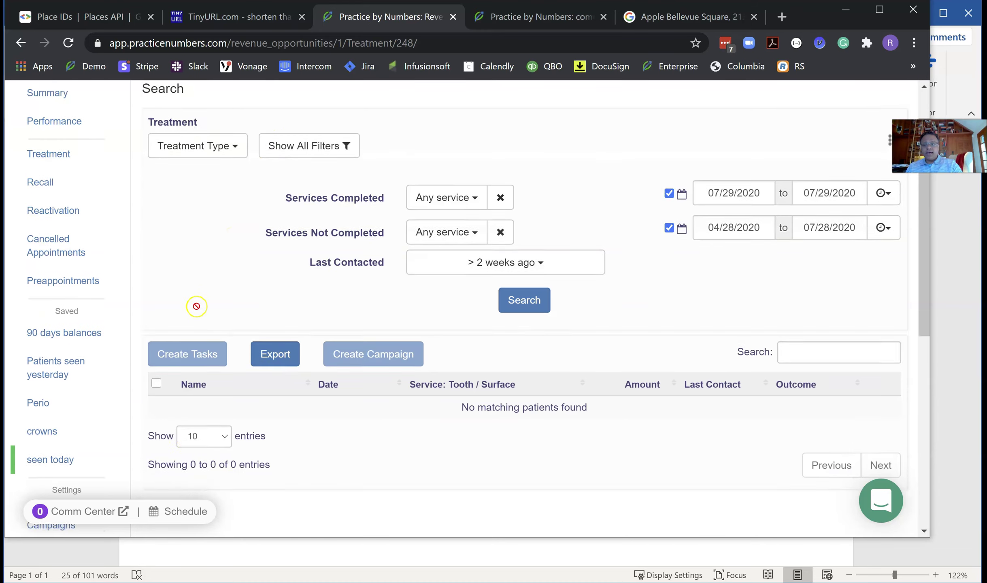
scroll(197, 307, down, 3)
scroll(50, 289, up, 1)
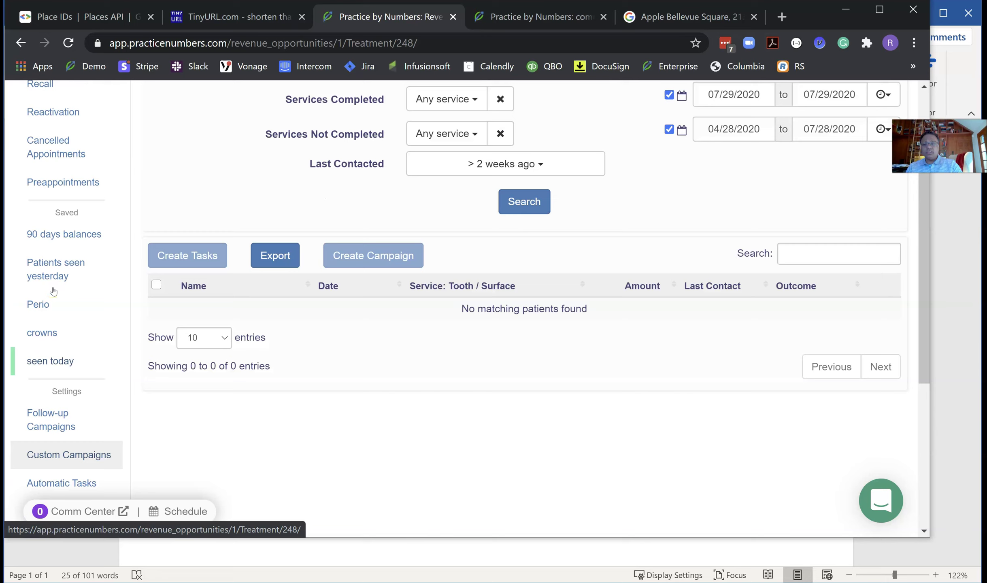
scroll(441, 291, up, 2)
click(515, 286)
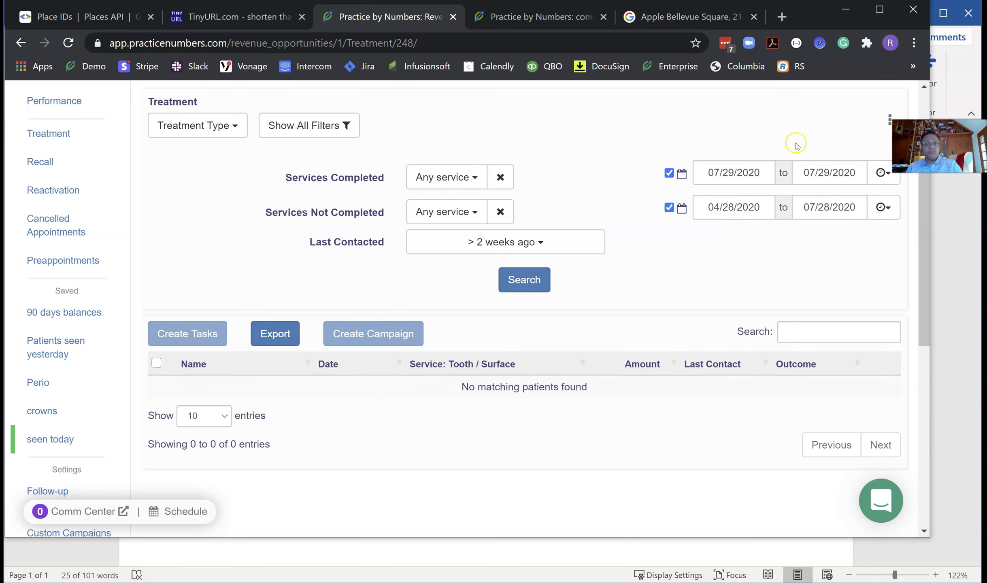
click(761, 173)
click(752, 335)
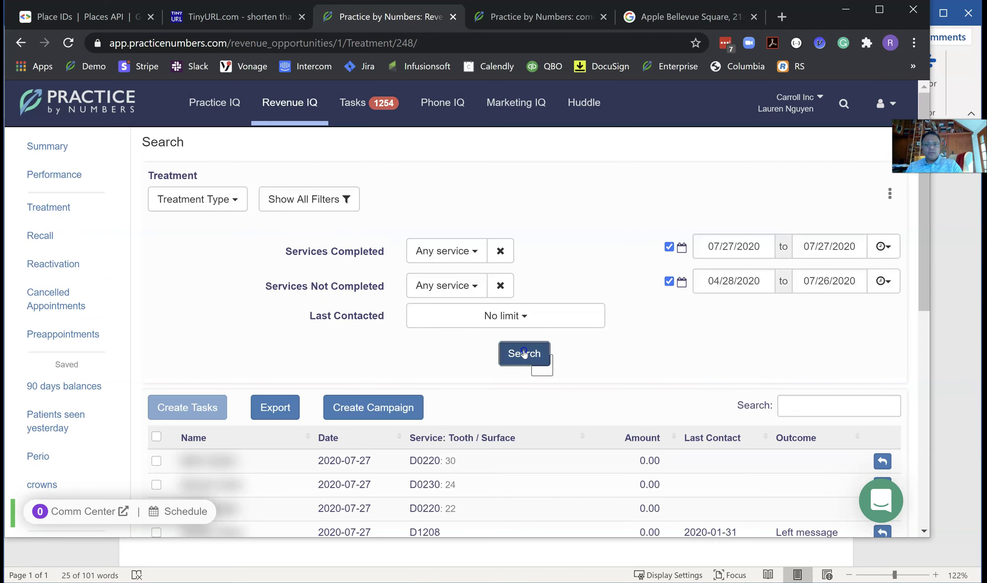
click(524, 353)
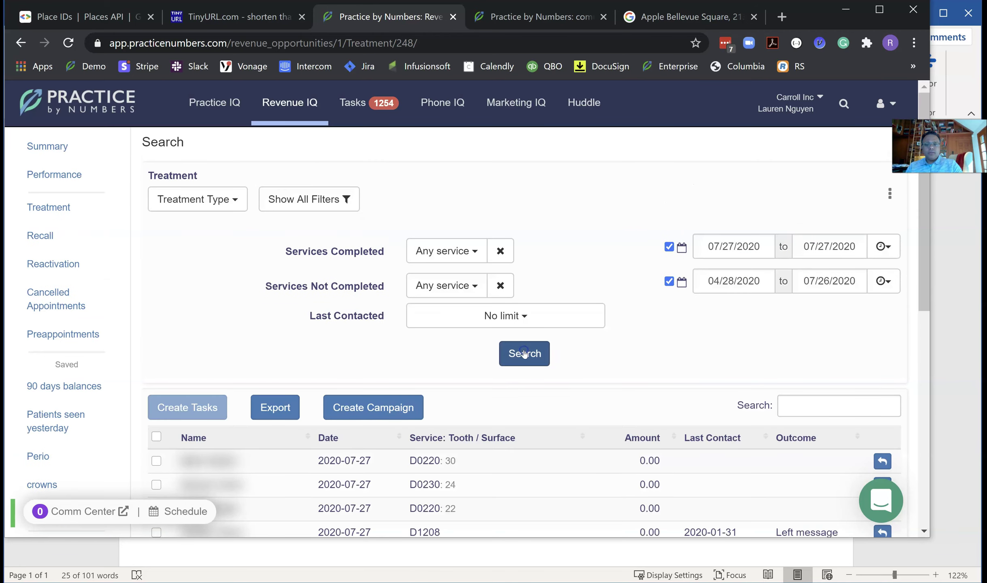
Create a custom campaign from the patients in the search results and set its message type to Text Only
scroll(525, 353, down, 3)
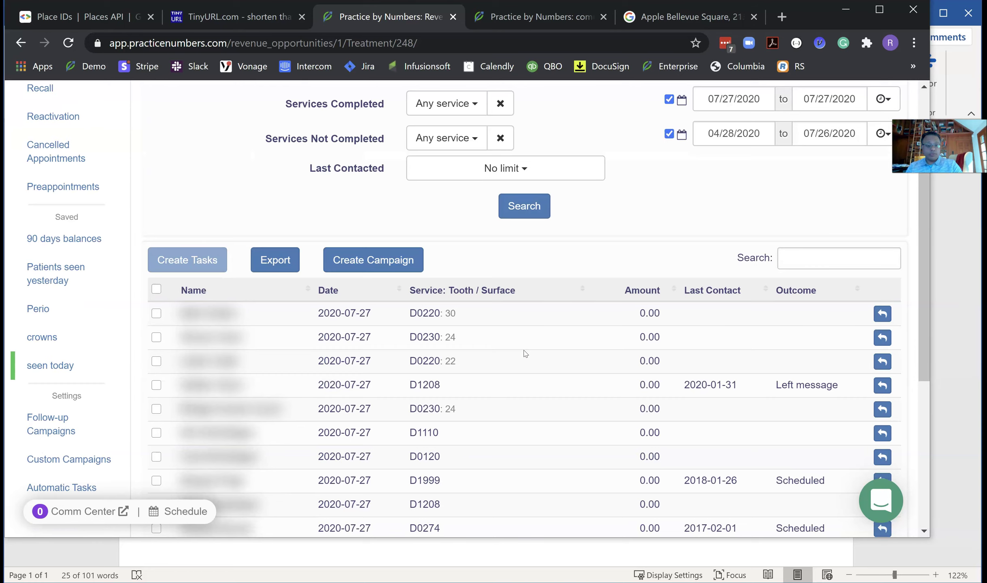
scroll(526, 353, down, 2)
scroll(525, 354, down, 2)
scroll(567, 341, up, 2)
click(360, 189)
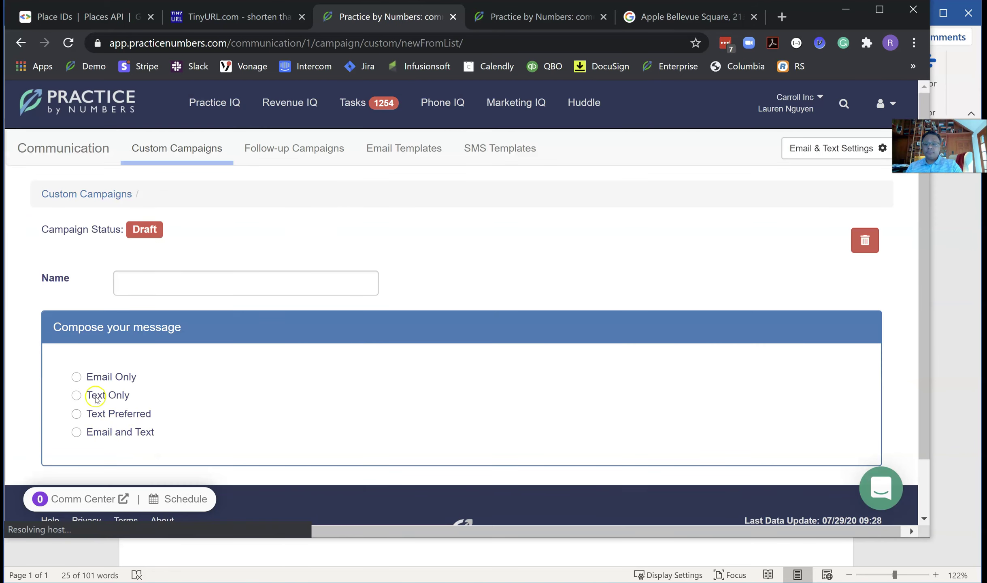
click(94, 396)
Add "New template" as the campaign's SMS message, save it, and open the campaign's finalize options
click(337, 374)
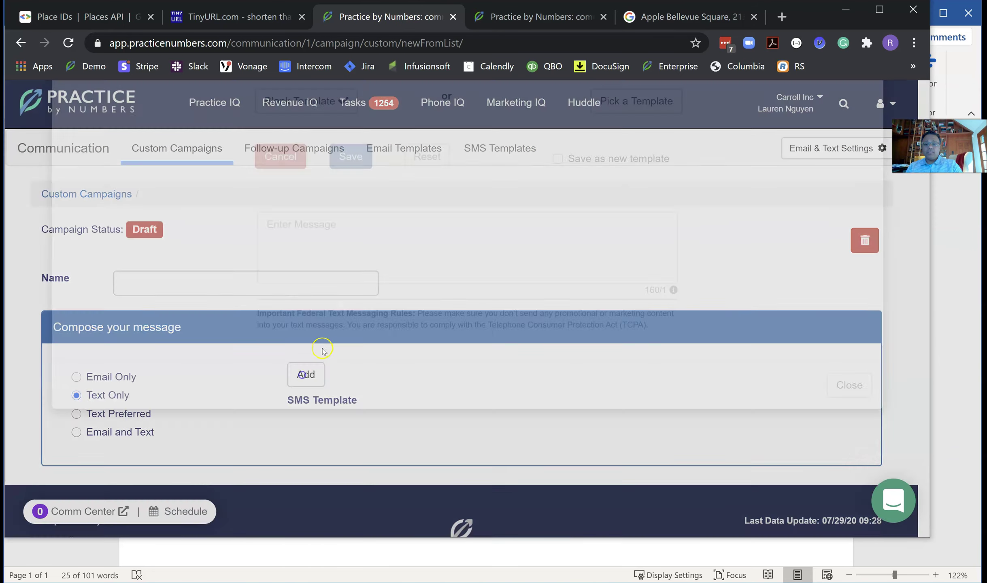
click(634, 184)
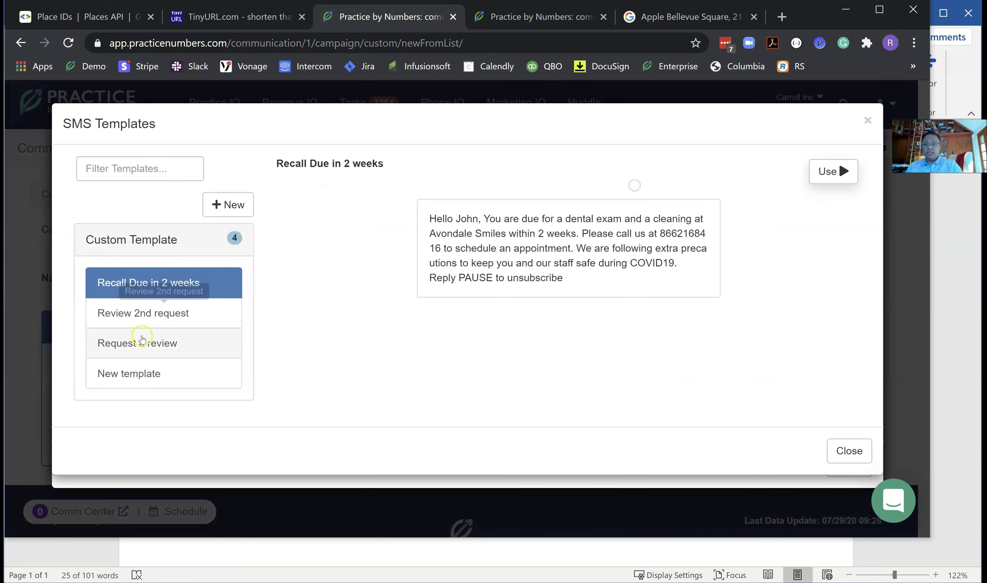
click(142, 373)
click(847, 172)
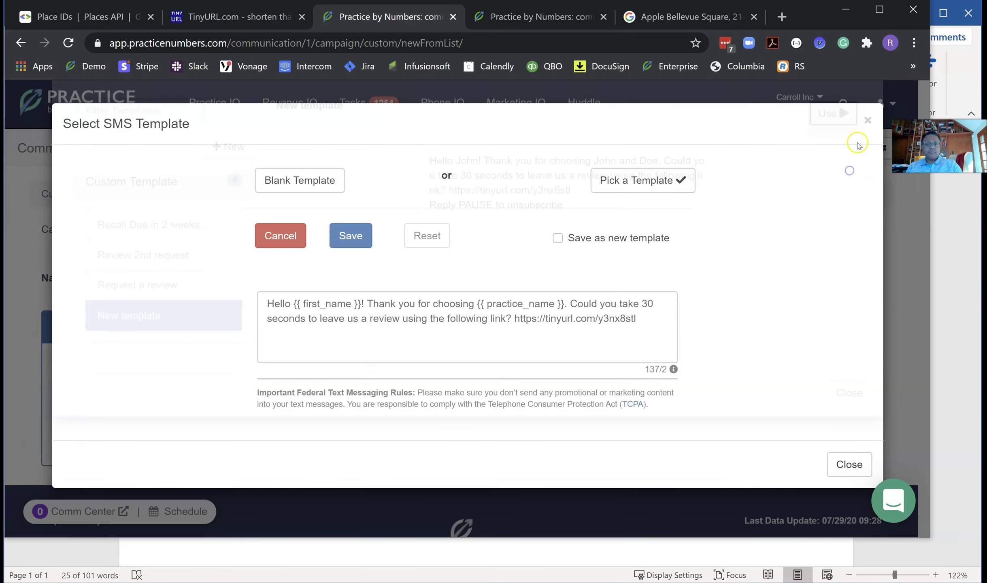
click(354, 239)
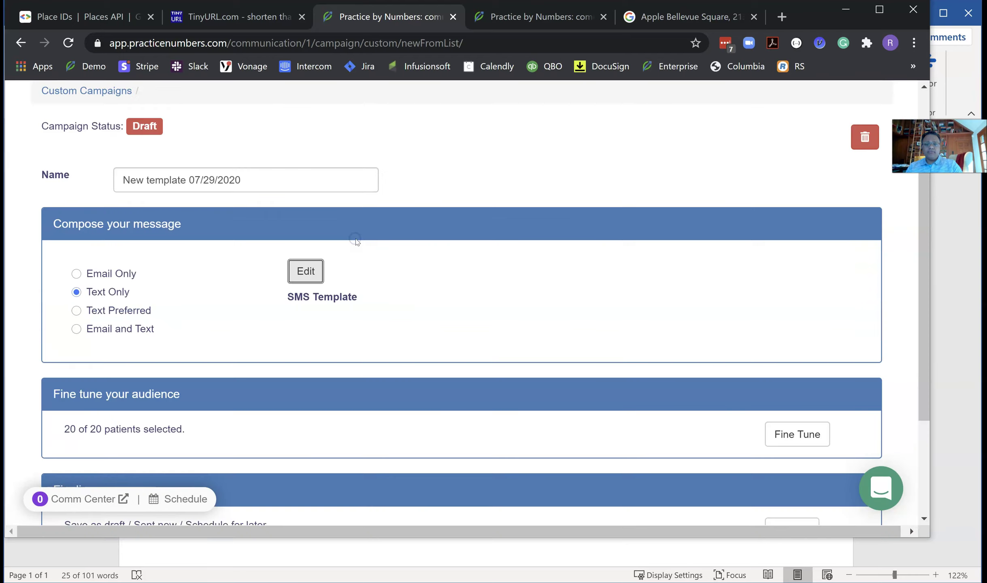
scroll(352, 238, down, 4)
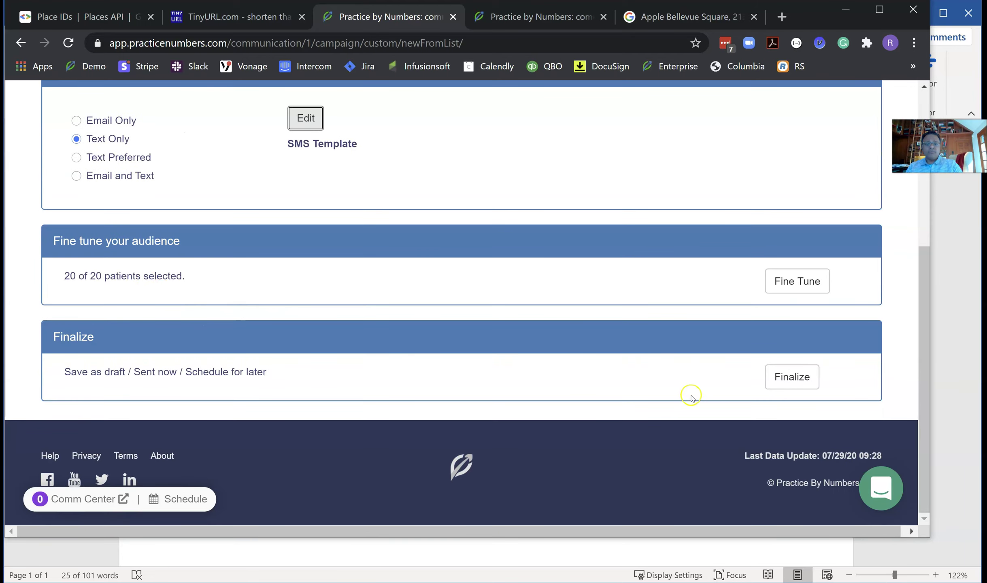
click(785, 378)
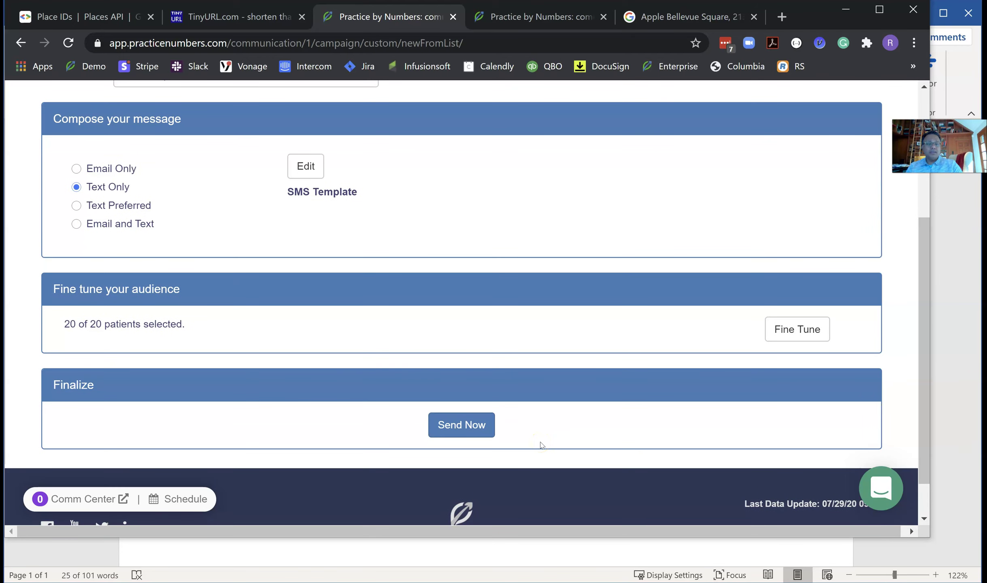